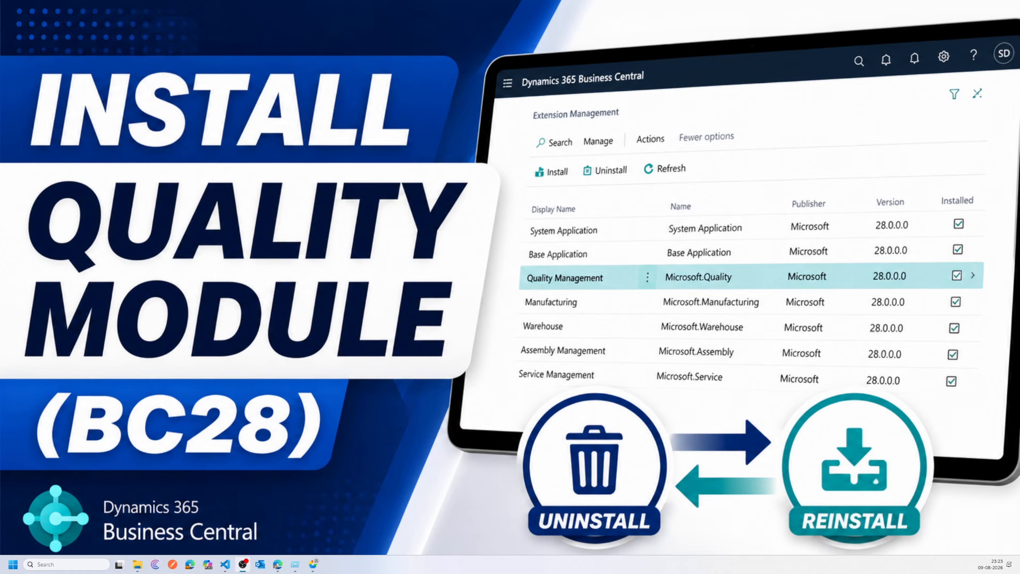
- Switch to Business Central, search for "Quality" and view the Quality Tests page, then return to the home page
{"action": "key", "text": "alt+Tab"}
{"action": "key", "text": "alt+Tab"}
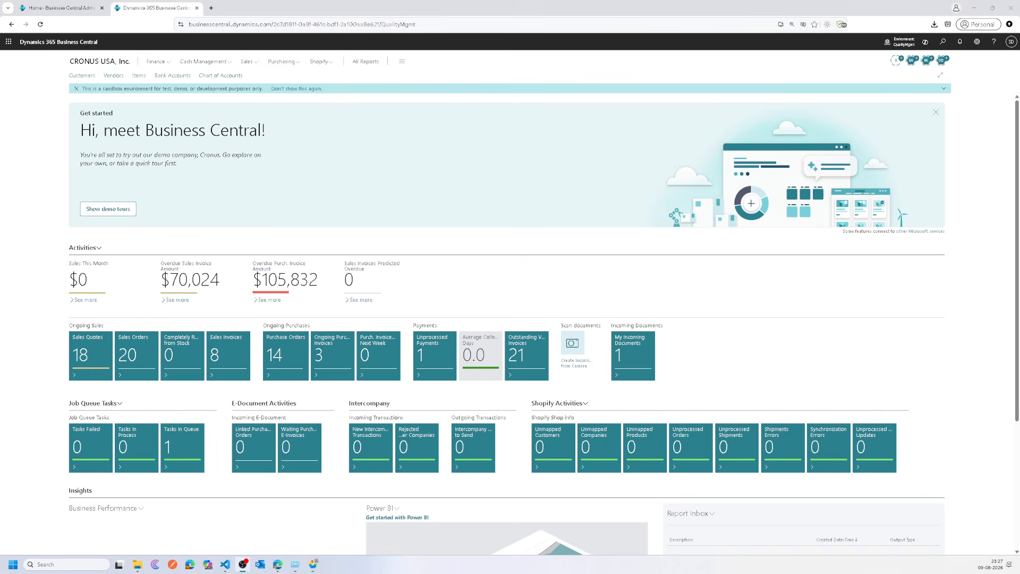
{"action": "left_click", "coordinate": [943, 42]}
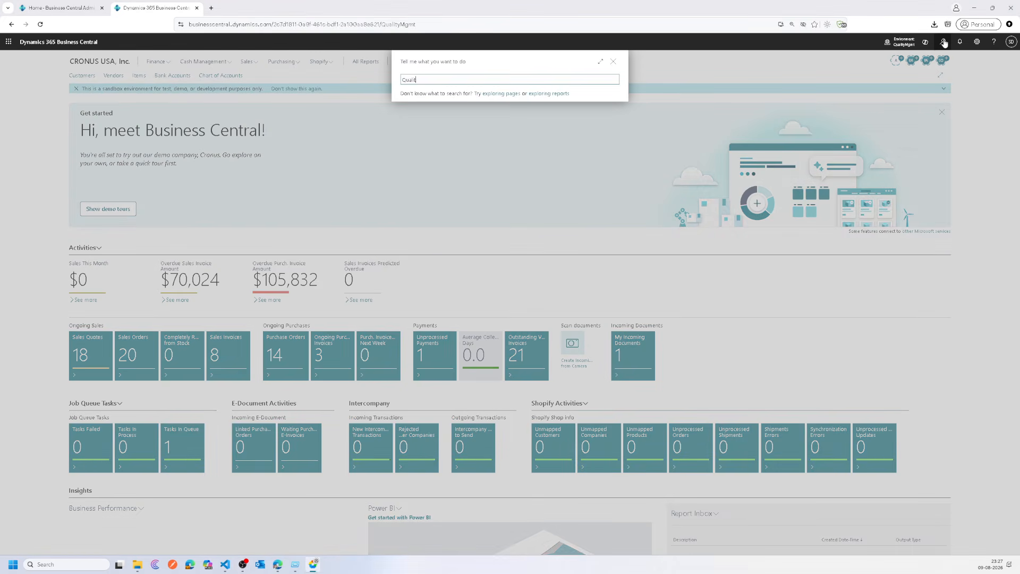
{"action": "type", "text": "Quality"}
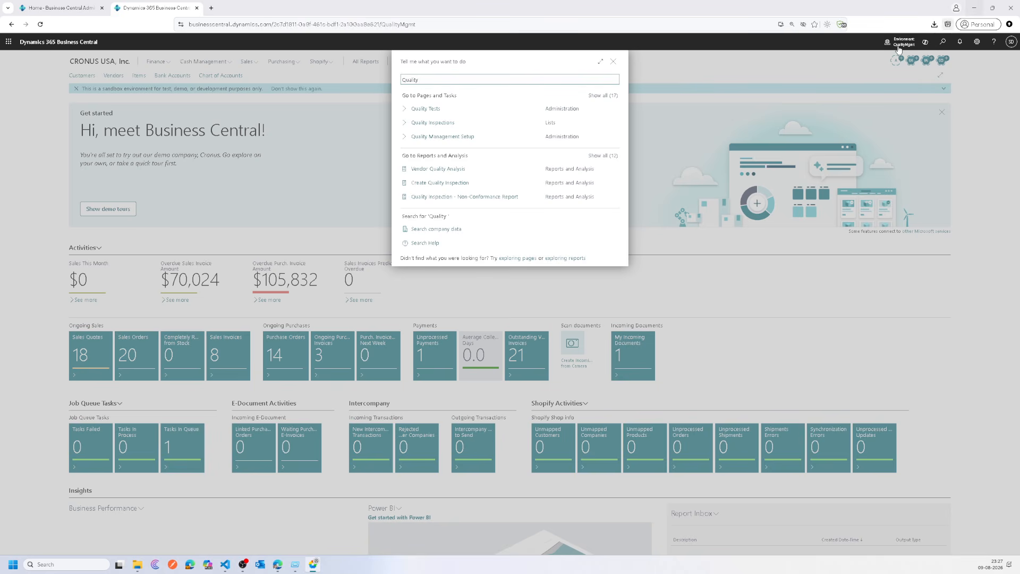
{"action": "left_click", "coordinate": [426, 108]}
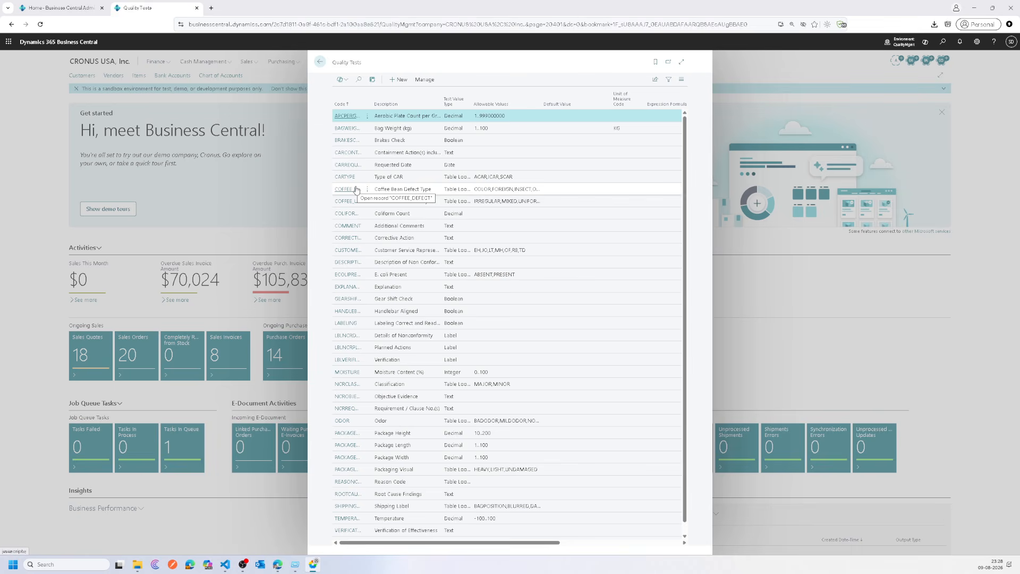
{"action": "left_click", "coordinate": [317, 64]}
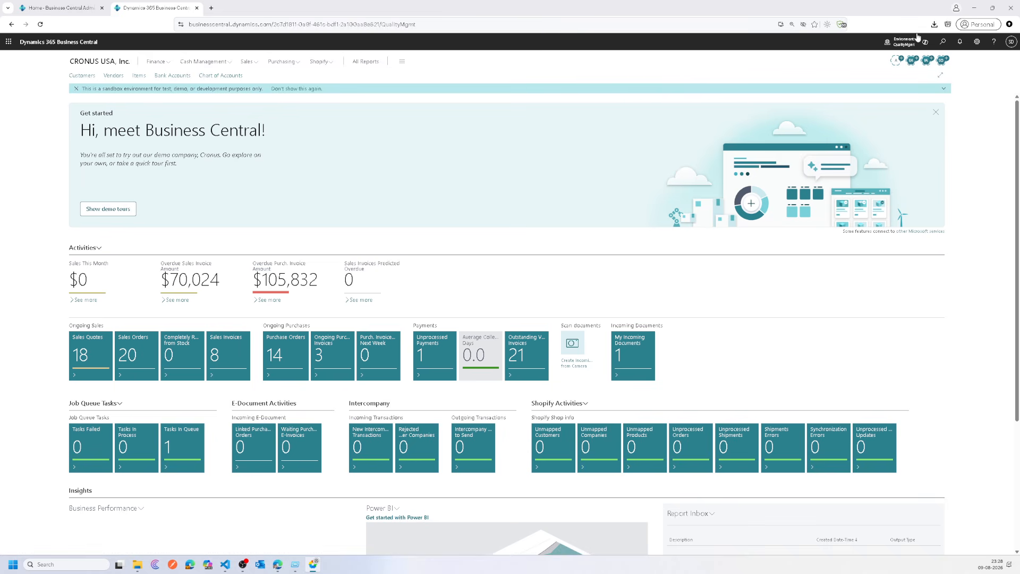
- Open Extension Management and search the installed extensions for "Quality"
{"action": "key", "text": "ctrl+plus"}
{"action": "key", "text": "ctrl+plus"}
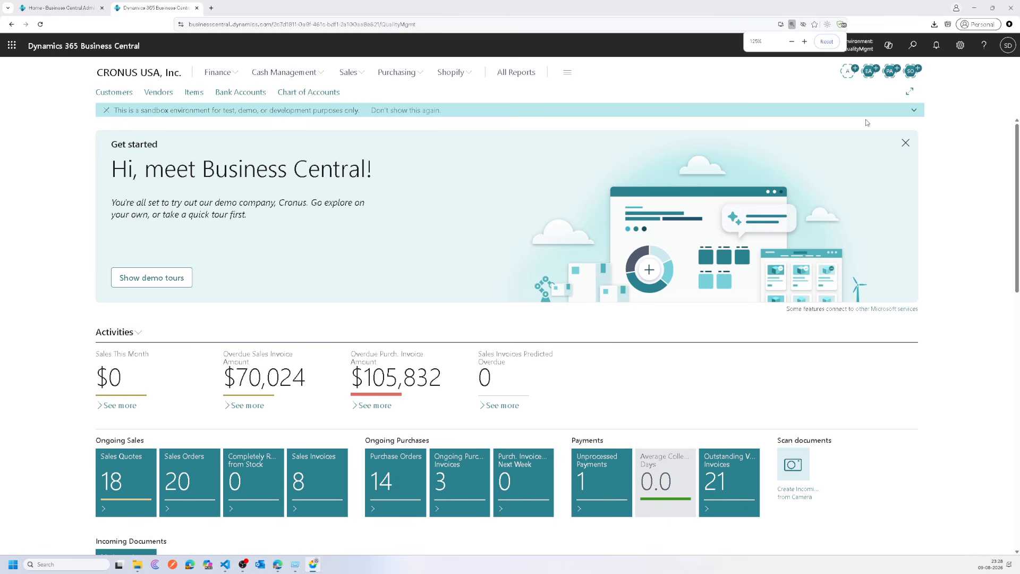
{"action": "left_click", "coordinate": [913, 46]}
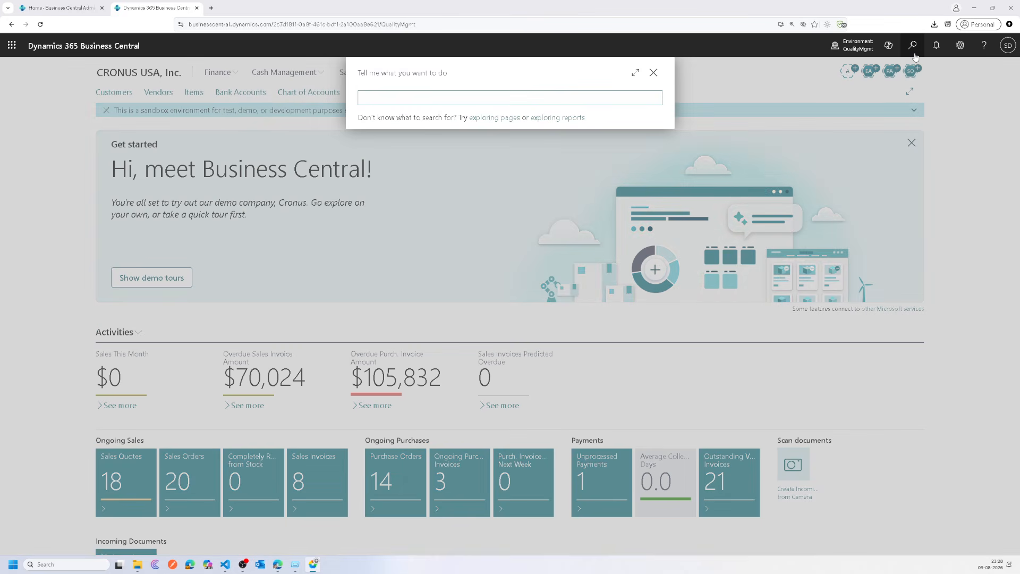
{"action": "type", "text": "extension mana"}
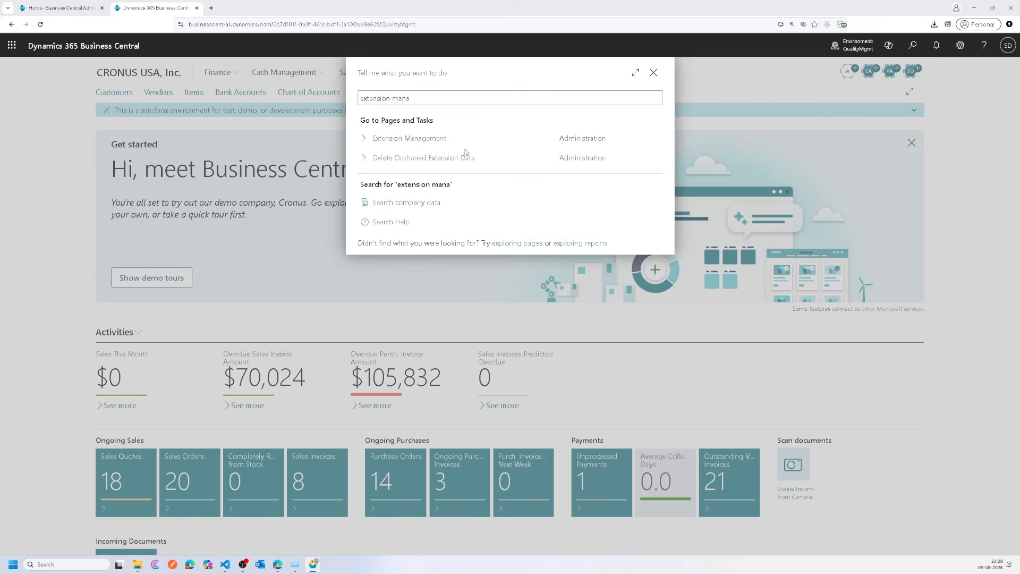
{"action": "left_click", "coordinate": [465, 139]}
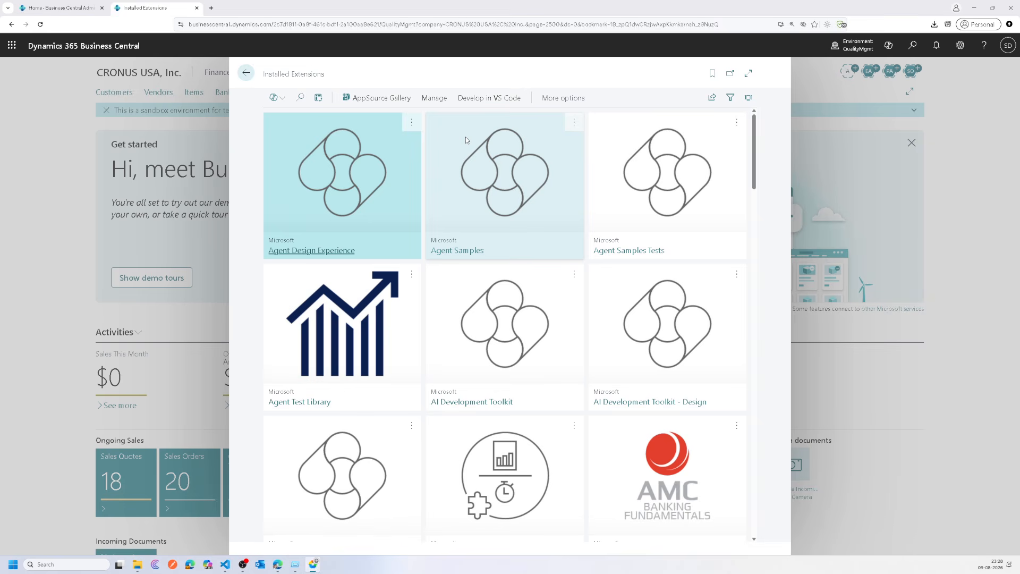
{"action": "left_click", "coordinate": [299, 98]}
{"action": "type", "text": "Quality"}
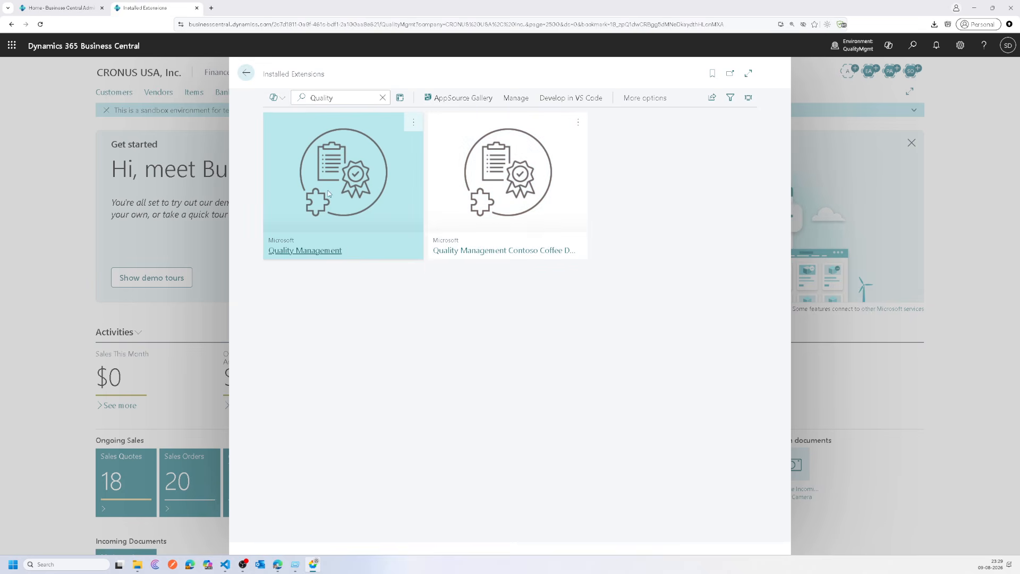
- Start uninstalling the Quality Management extension with Delete Extension Data turned on
{"action": "left_click", "coordinate": [414, 122]}
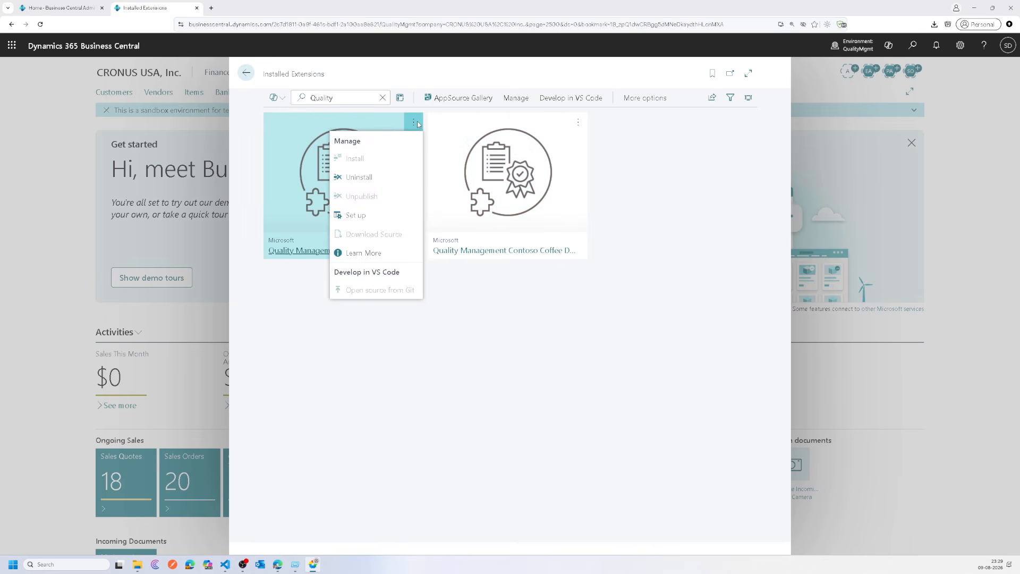
{"action": "left_click", "coordinate": [370, 178]}
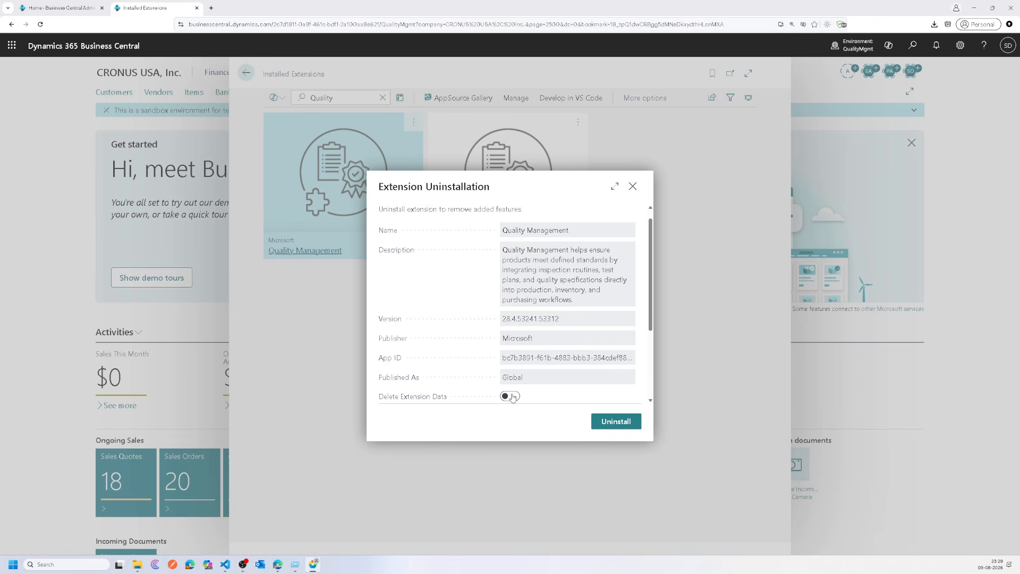
{"action": "left_click", "coordinate": [510, 395]}
{"action": "left_click", "coordinate": [556, 332]}
{"action": "scroll", "coordinate": [560, 337], "scroll_direction": "down", "scroll_amount": 2}
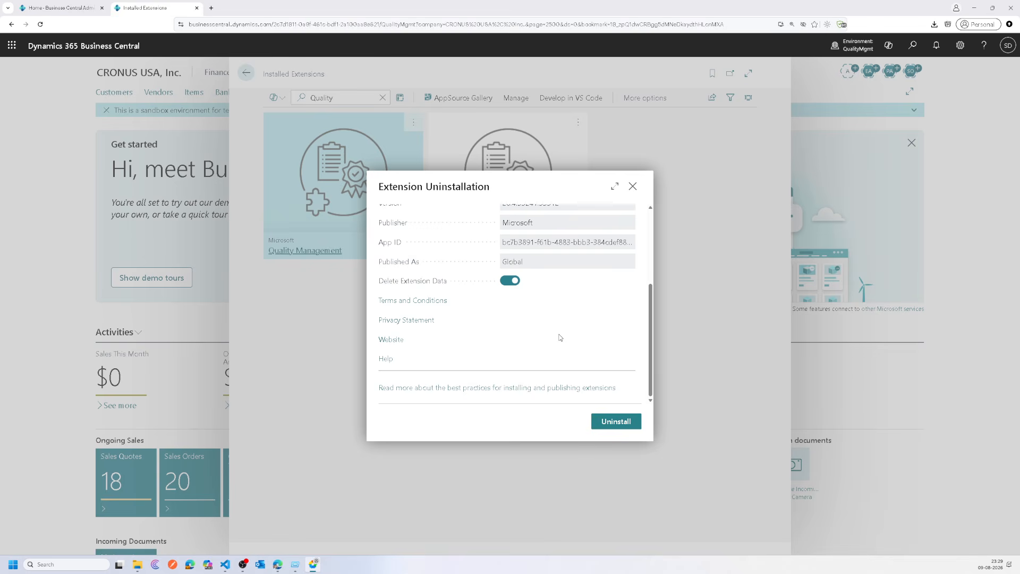
{"action": "left_click", "coordinate": [631, 424]}
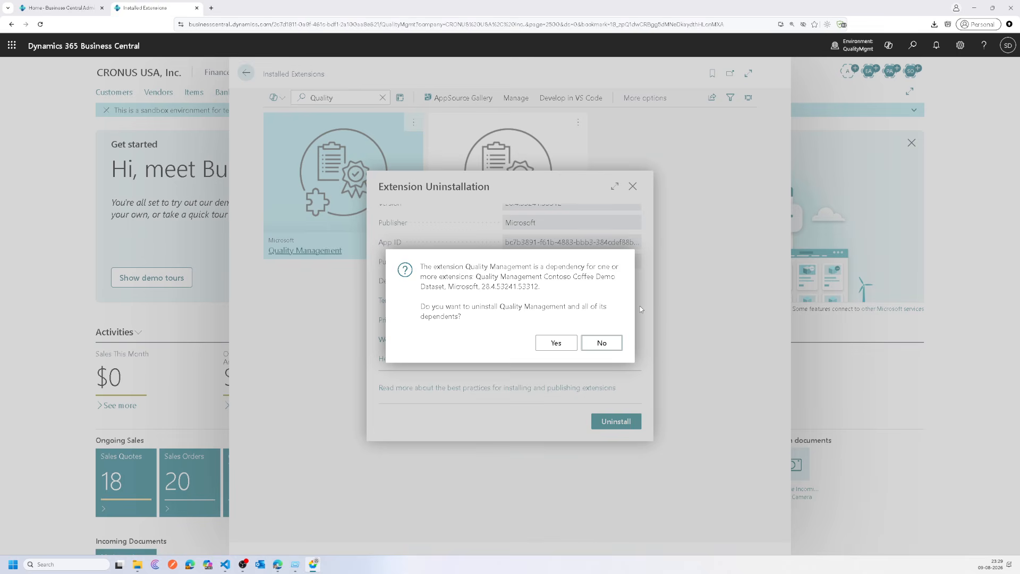
- Confirm uninstalling Quality Management with all its dependents, including the permanent deletion of their extension data
{"action": "left_click_drag", "start_coordinate": [476, 277], "coordinate": [506, 287]}
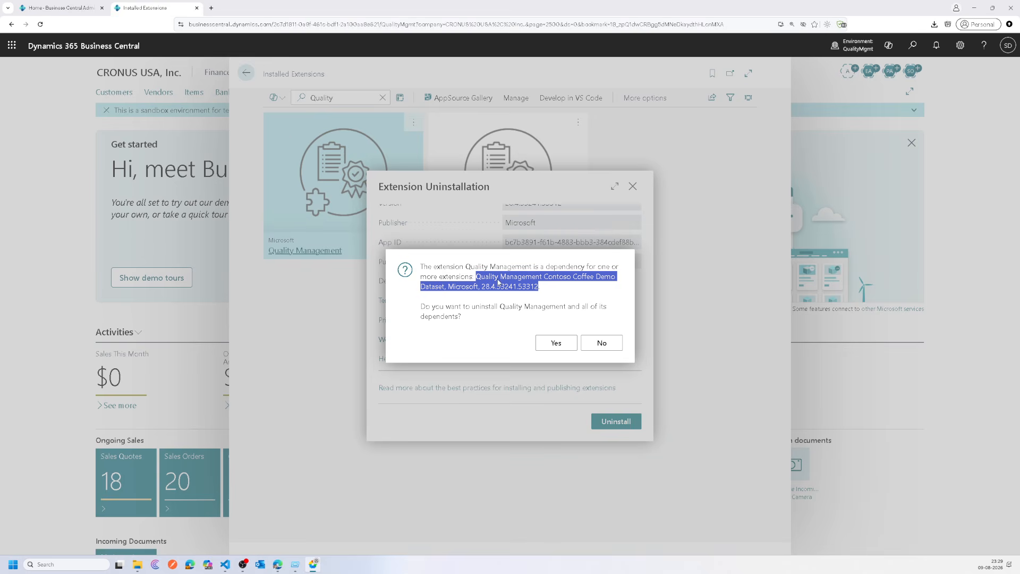
{"action": "left_click", "coordinate": [499, 280]}
{"action": "triple_click", "coordinate": [500, 280]}
{"action": "left_click", "coordinate": [499, 313]}
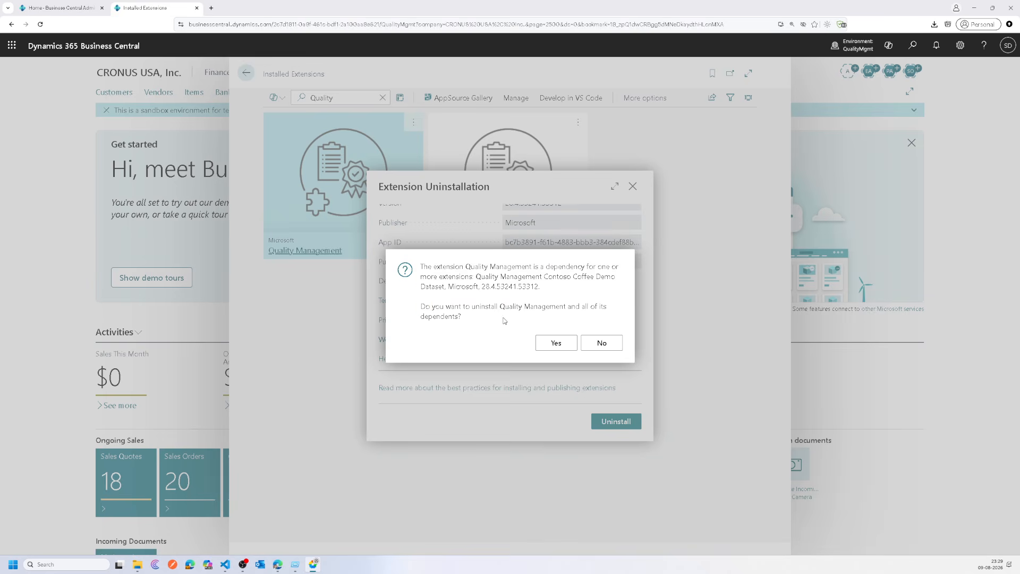
{"action": "left_click", "coordinate": [571, 350]}
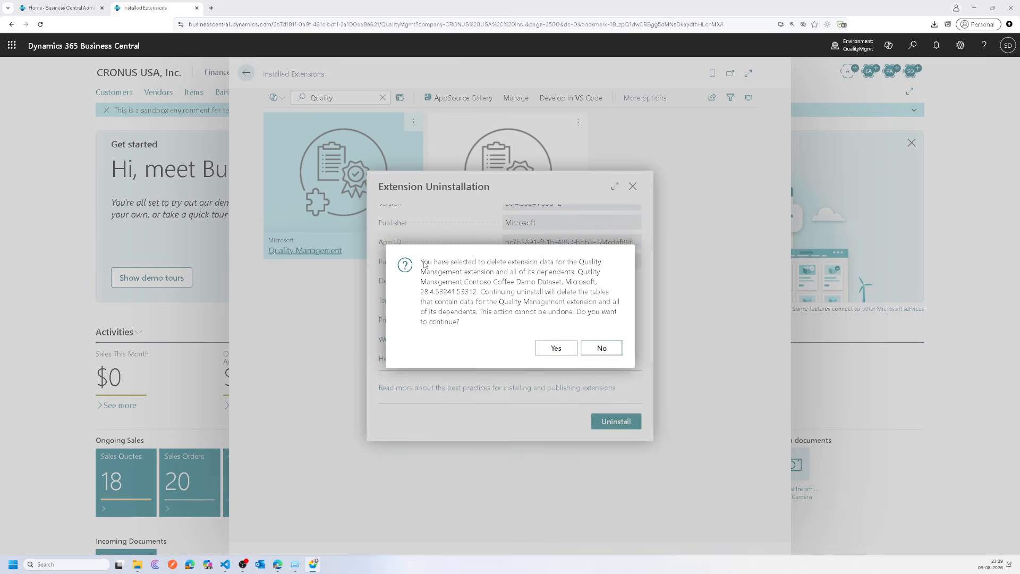
{"action": "left_click_drag", "start_coordinate": [421, 262], "coordinate": [491, 321]}
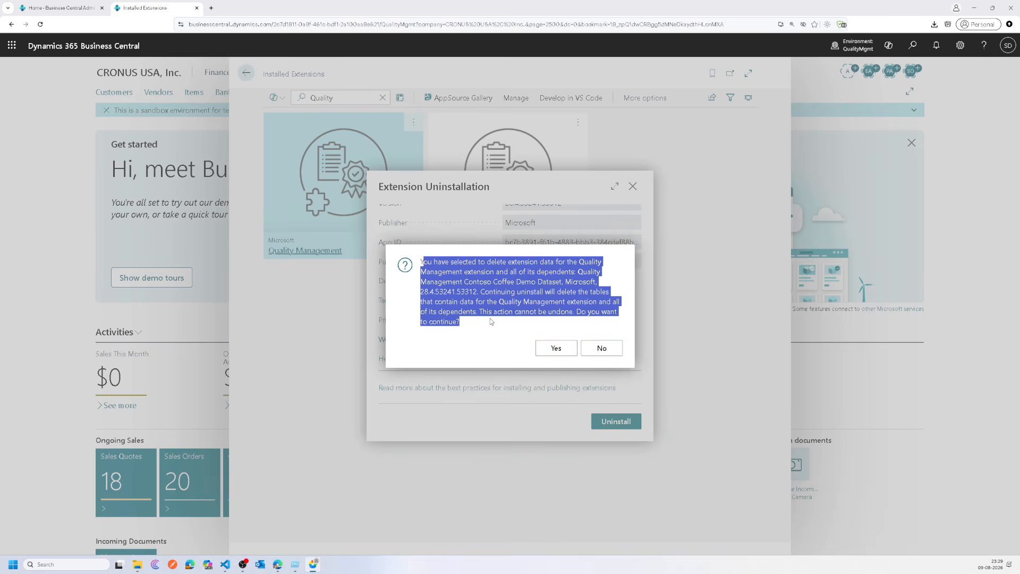
{"action": "left_click", "coordinate": [557, 347]}
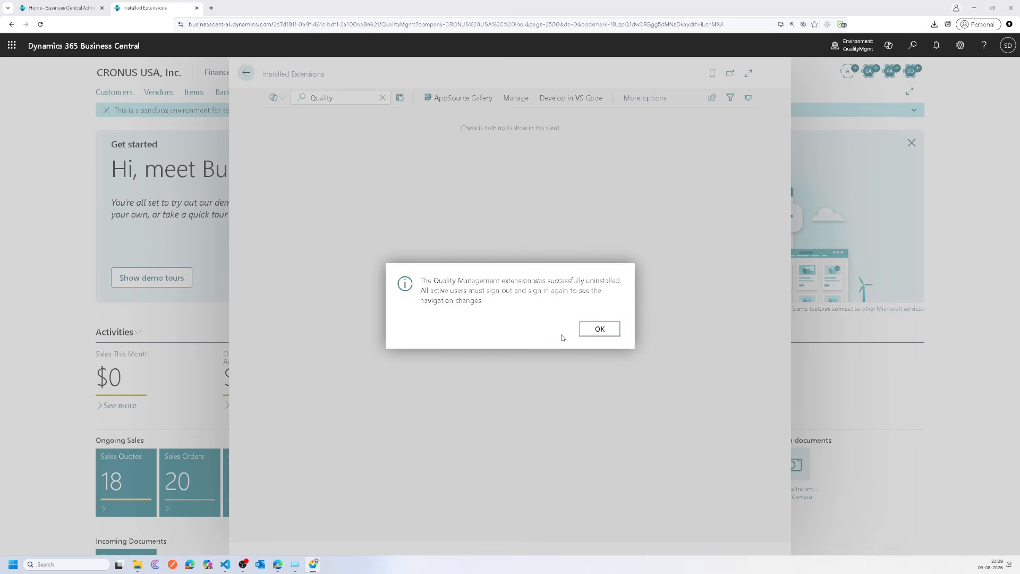
{"action": "left_click", "coordinate": [584, 330]}
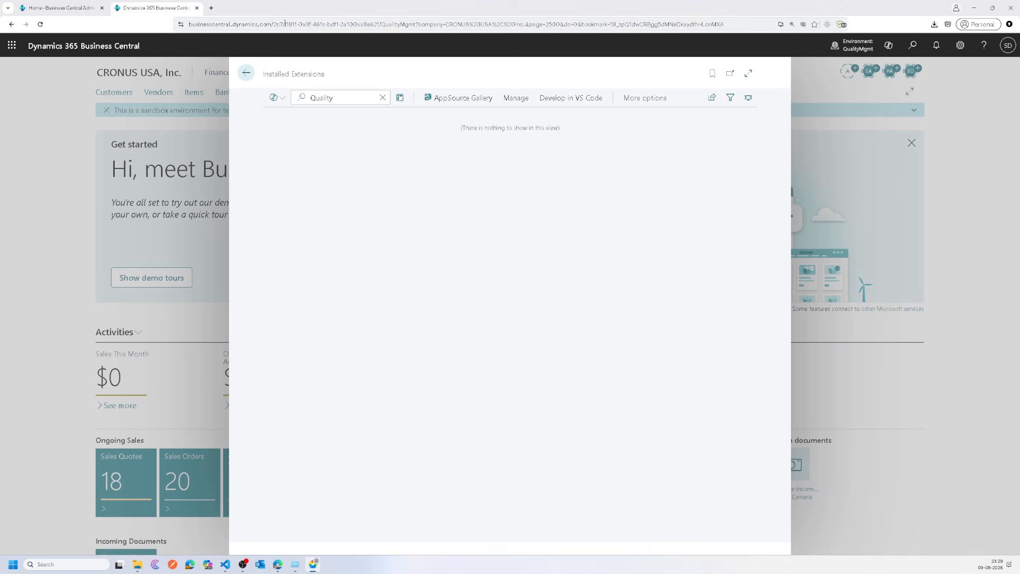
- Reload Business Central and search for "Quality" to check which quality pages are still offered
{"action": "left_click", "coordinate": [286, 24]}
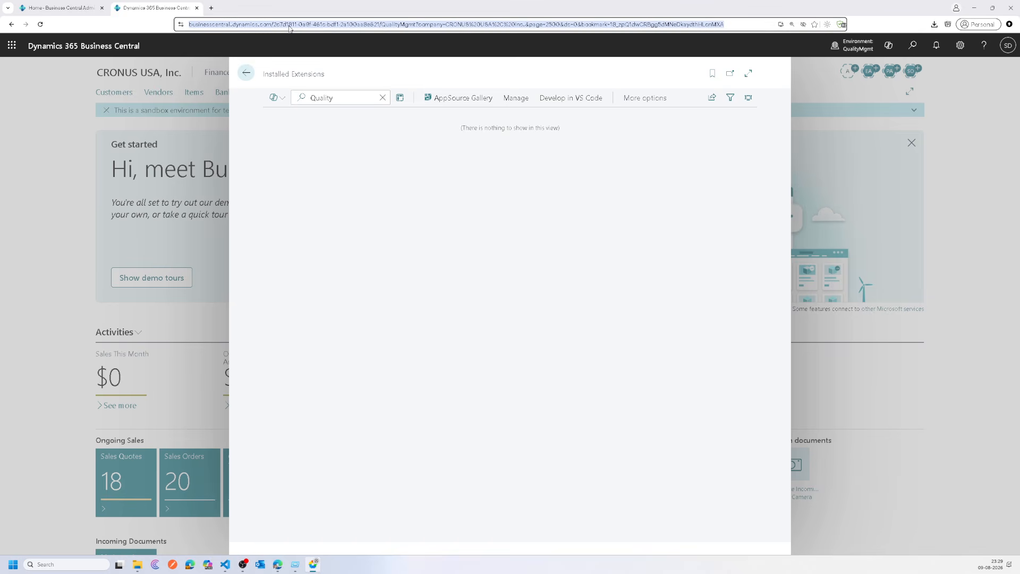
{"action": "key", "text": "Return"}
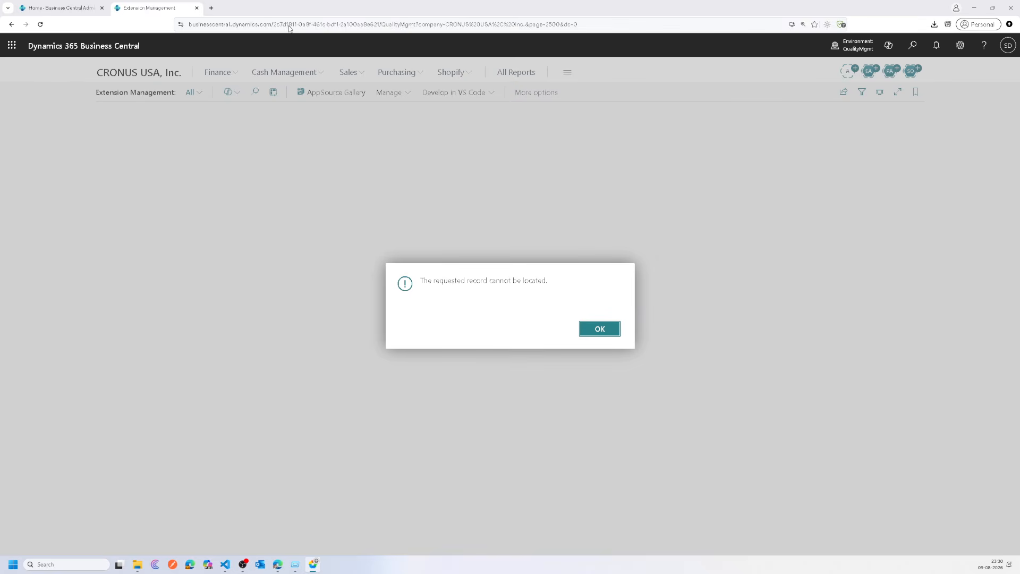
{"action": "left_click", "coordinate": [581, 334]}
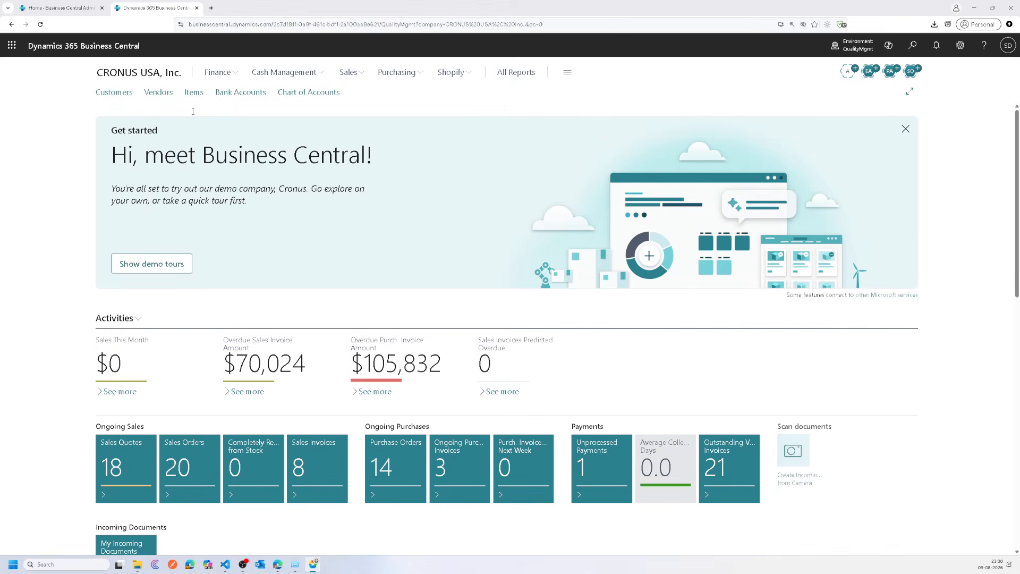
{"action": "left_click", "coordinate": [912, 46]}
{"action": "type", "text": "Quality"}
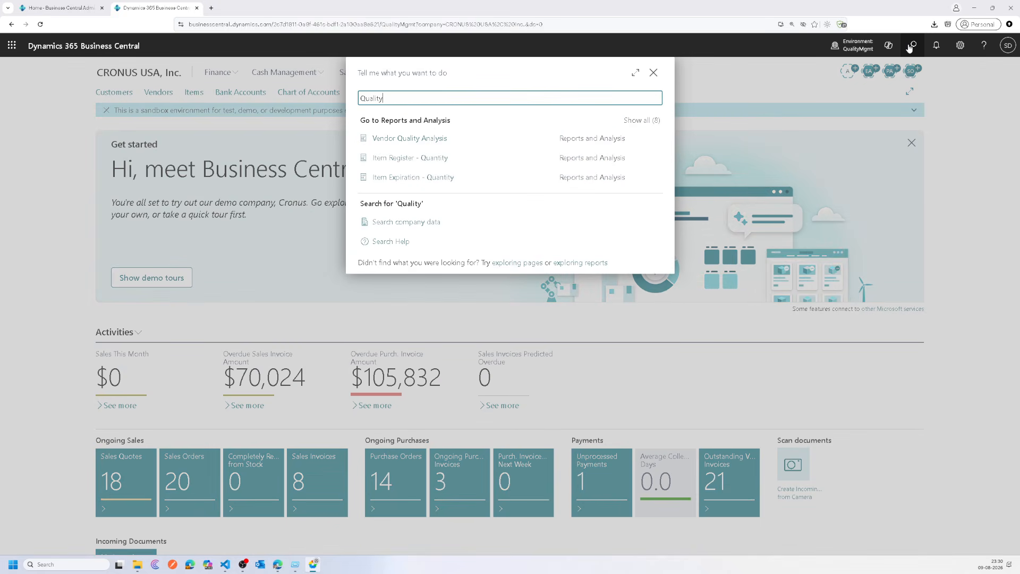
- Open the AppSource Gallery from Extension Management and choose Allow Always for the external service request
{"action": "key", "text": "ctrl+a"}
{"action": "type", "text": "extension man"}
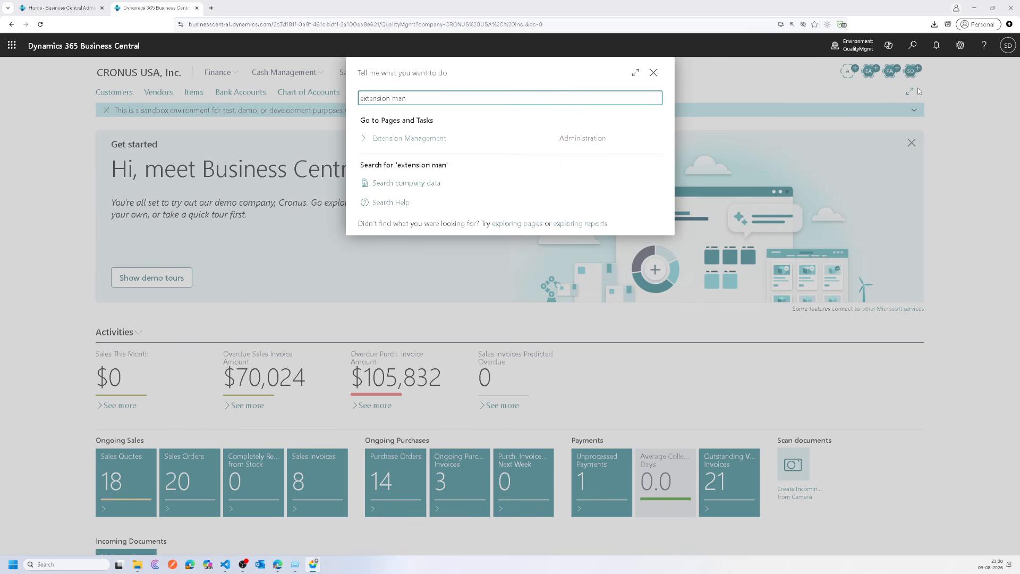
{"action": "left_click", "coordinate": [493, 147]}
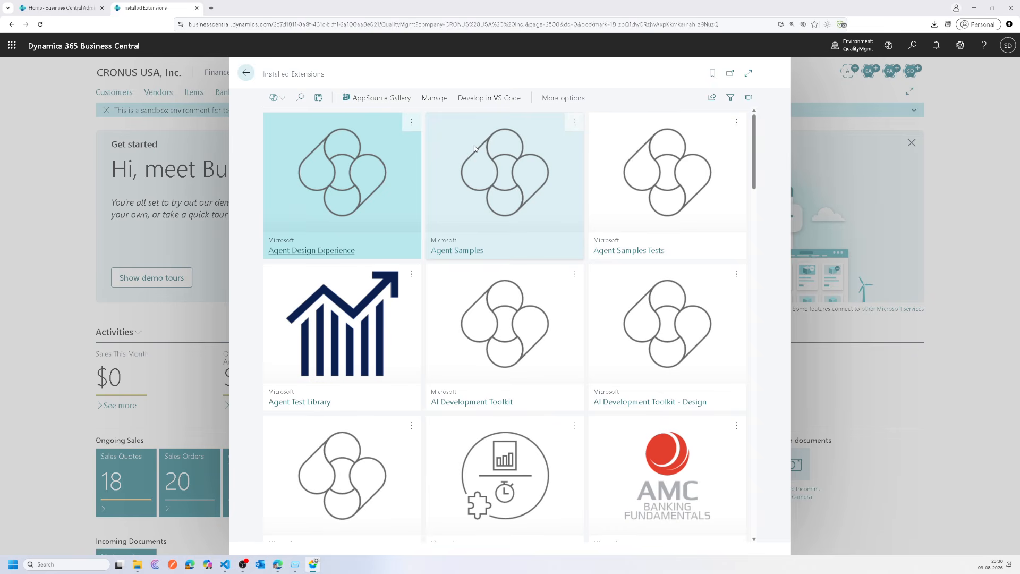
{"action": "left_click", "coordinate": [397, 100]}
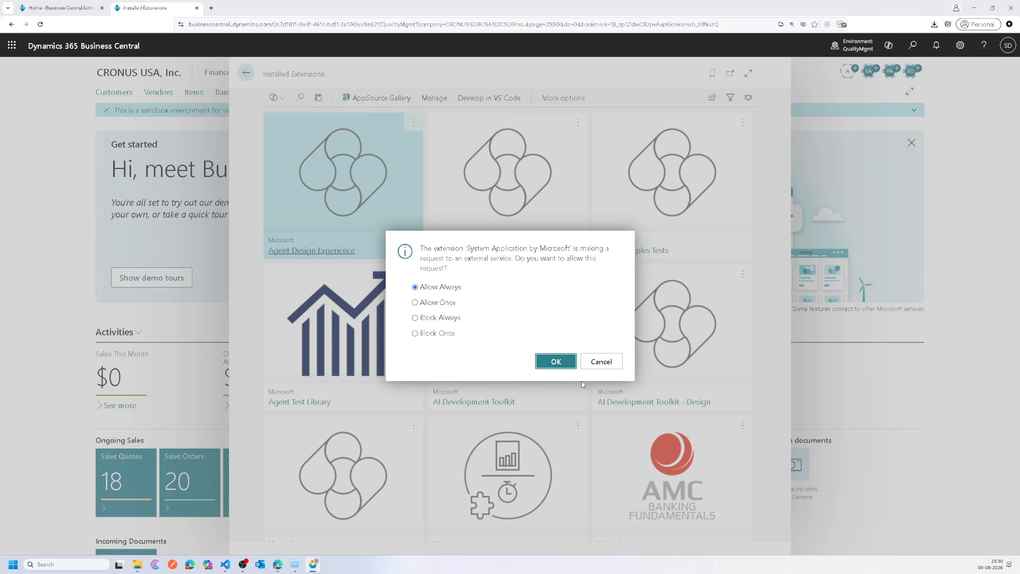
{"action": "left_click", "coordinate": [562, 371]}
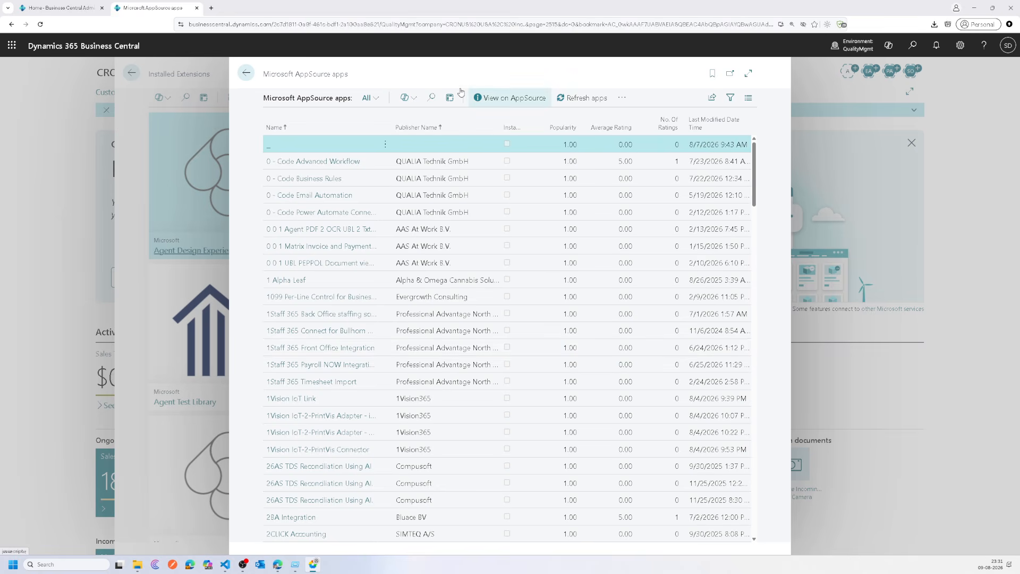
- Search the Microsoft AppSource apps for "Quality" and expand the page to its wide view
{"action": "left_click", "coordinate": [431, 97]}
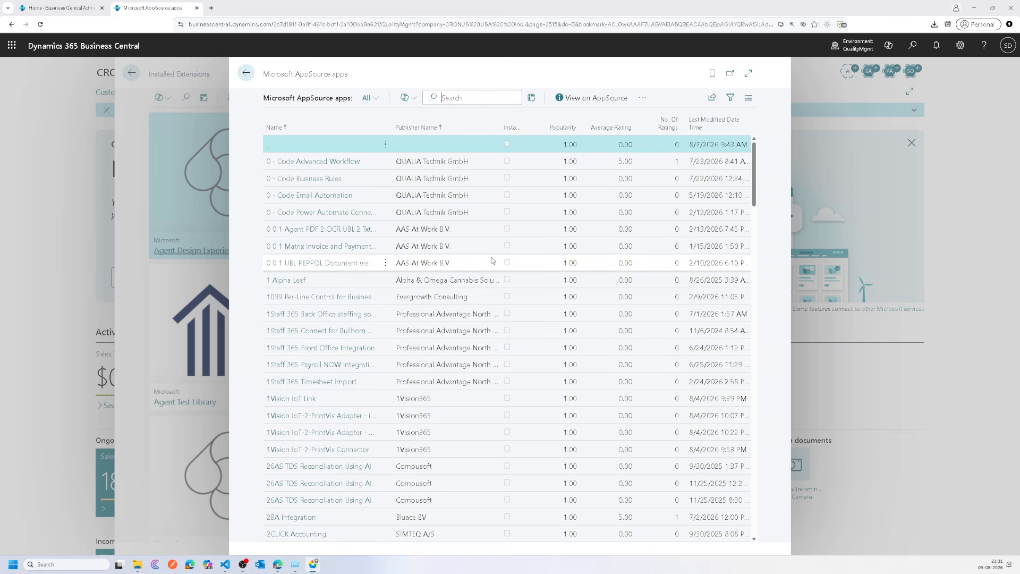
{"action": "type", "text": "Quality"}
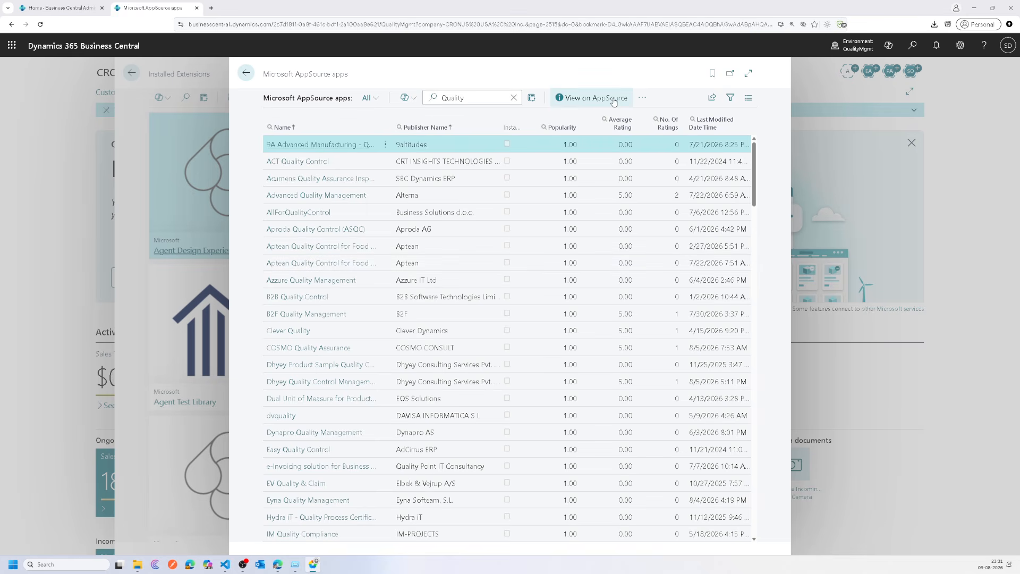
{"action": "left_click", "coordinate": [748, 73]}
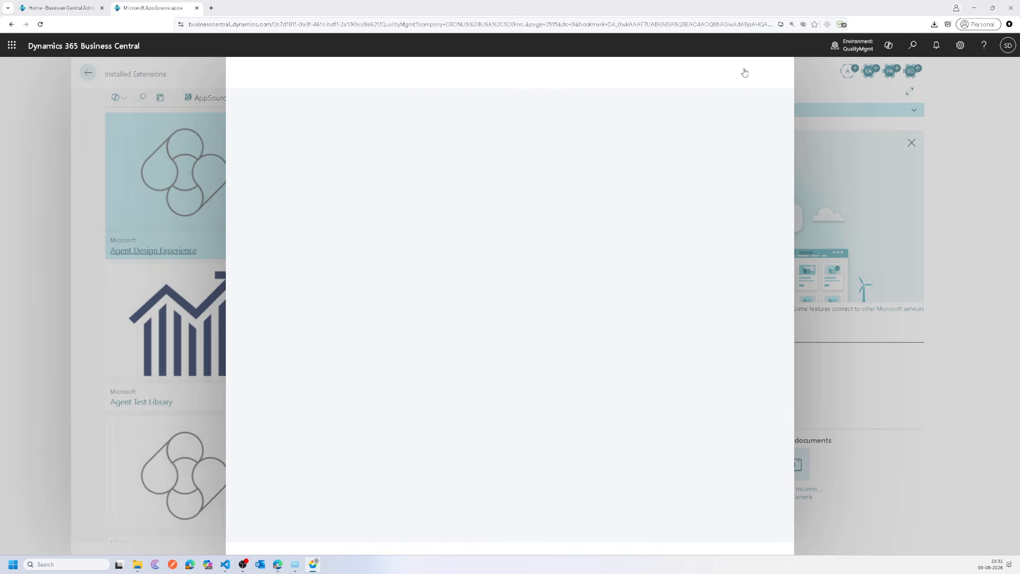
- Filter the AppSource apps list by Publisher Name "Microsoft"
{"action": "left_click", "coordinate": [940, 97]}
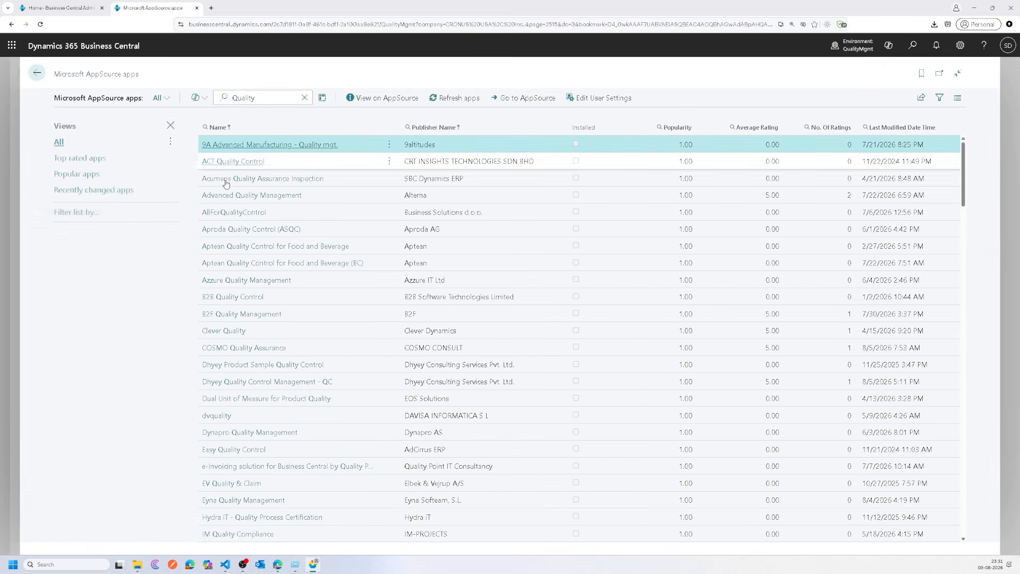
{"action": "left_click", "coordinate": [80, 232]}
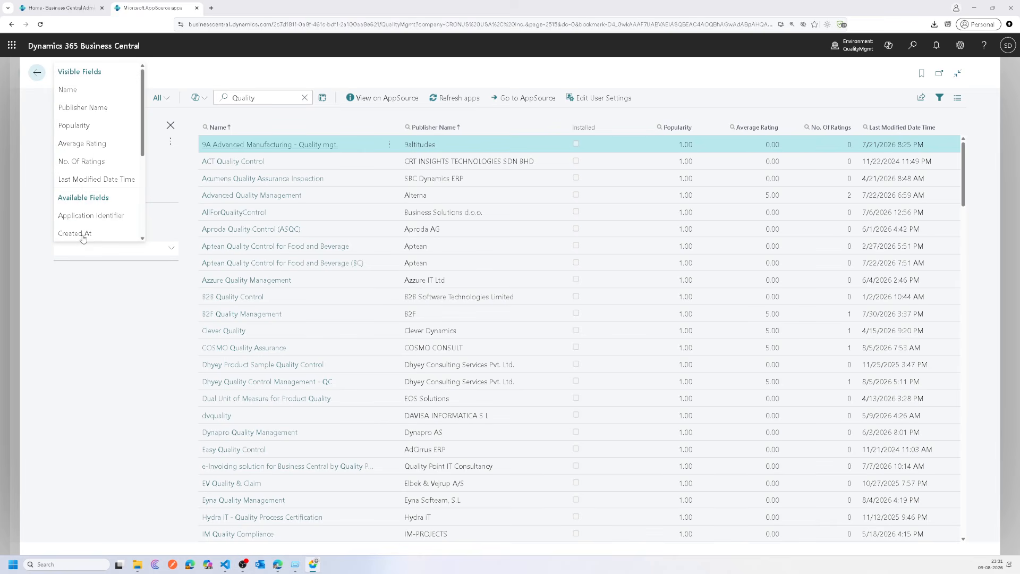
{"action": "type", "text": "Publisher Name"}
{"action": "key", "text": "Return"}
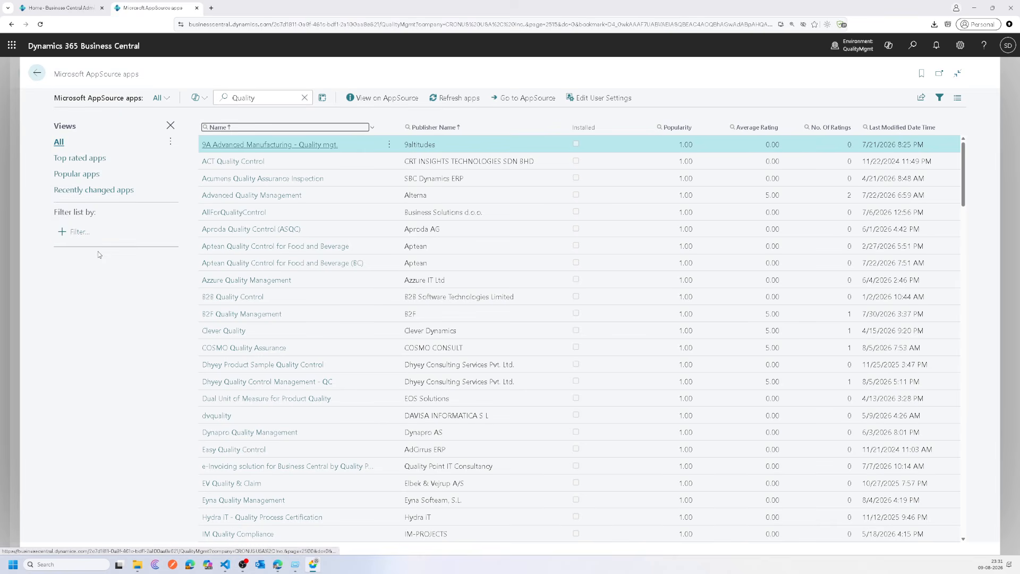
{"action": "type", "text": "Microsoft"}
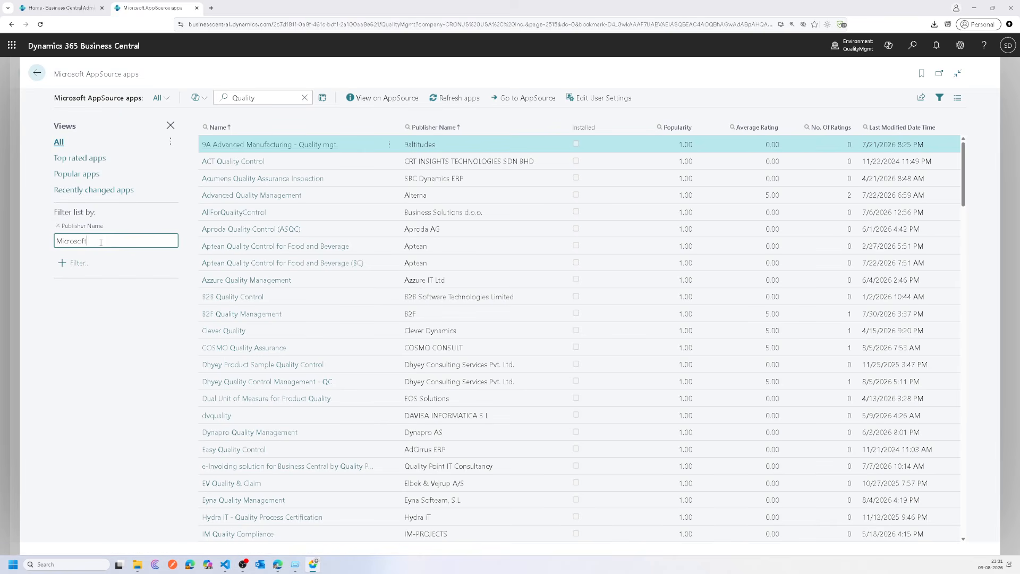
{"action": "key", "text": "Tab"}
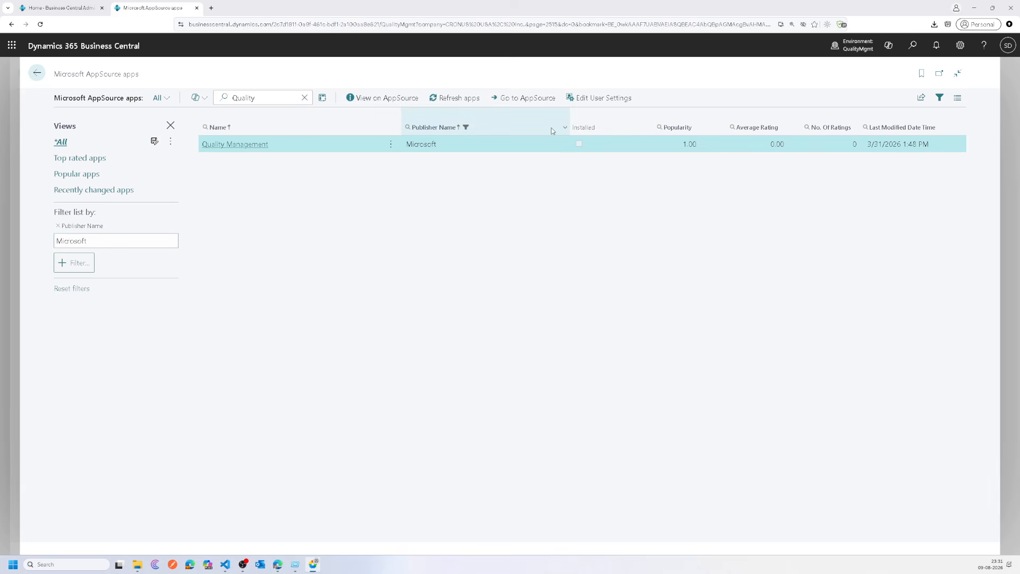
- Open the overview of Microsoft's Quality Management app and read through its description
{"action": "left_click", "coordinate": [256, 148]}
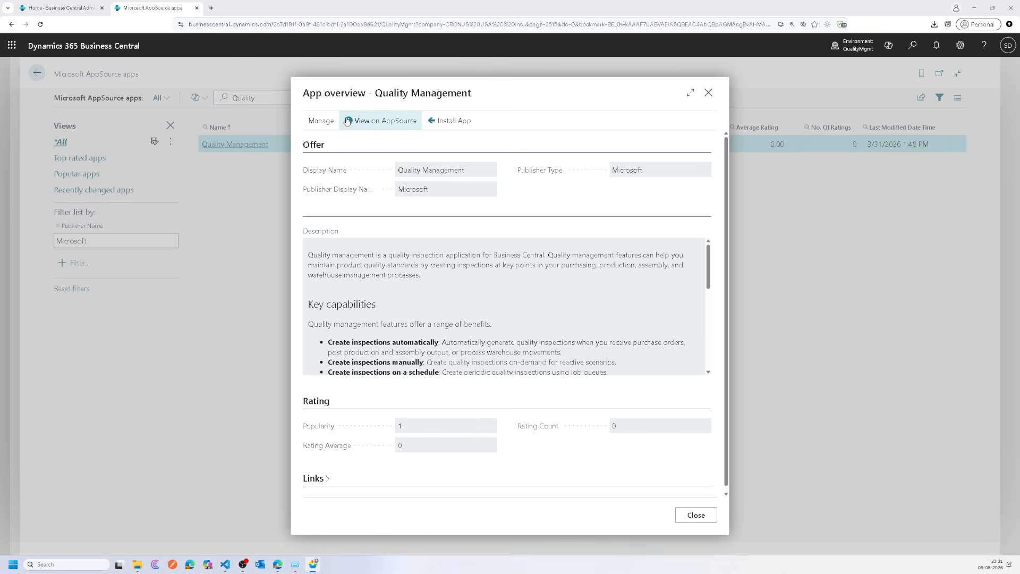
{"action": "scroll", "coordinate": [359, 262], "scroll_direction": "down", "scroll_amount": 10}
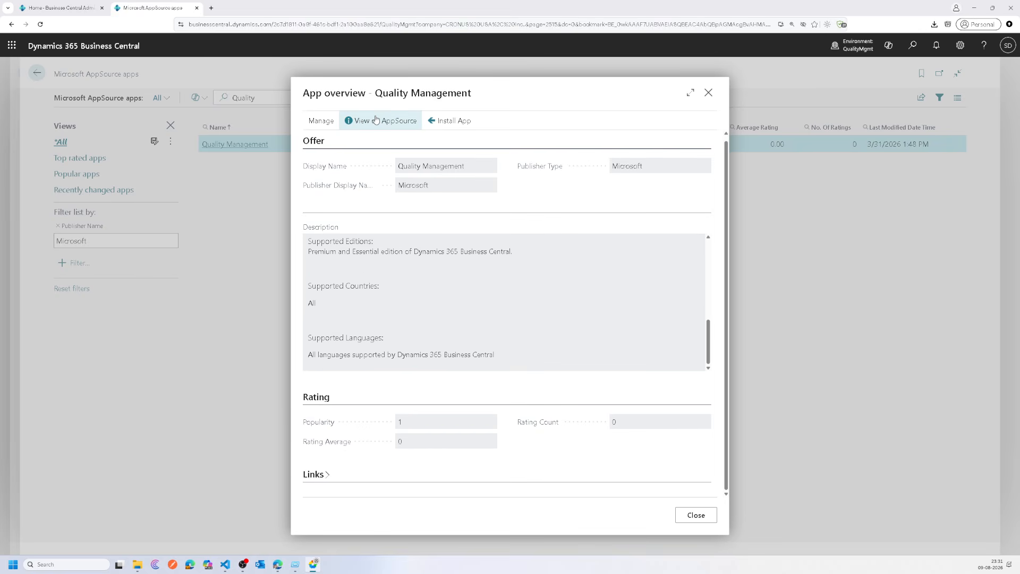
{"action": "scroll", "coordinate": [435, 277], "scroll_direction": "up", "scroll_amount": 10}
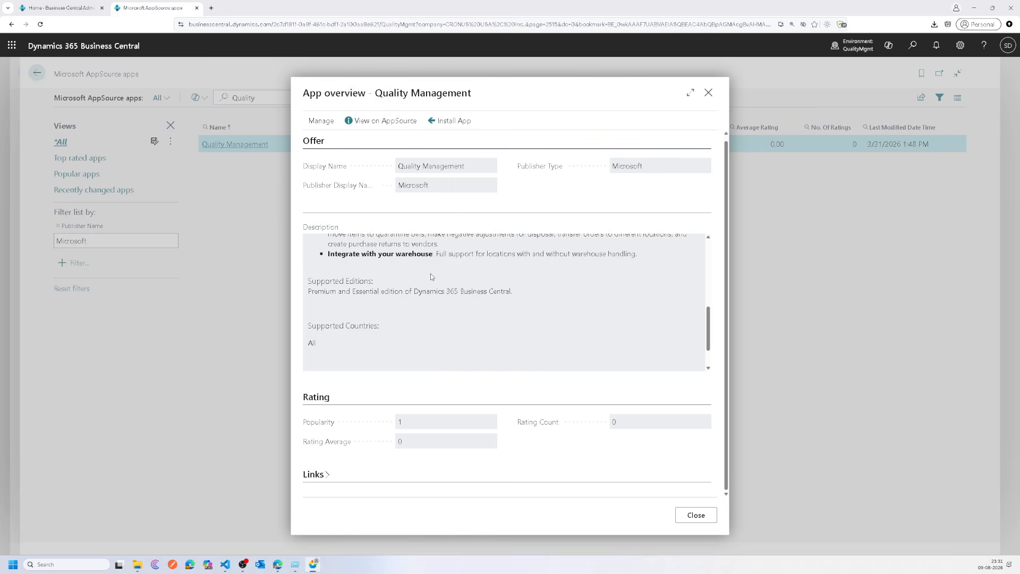
- Install the Quality Management app with English (United States) as the language
{"action": "left_click", "coordinate": [461, 121]}
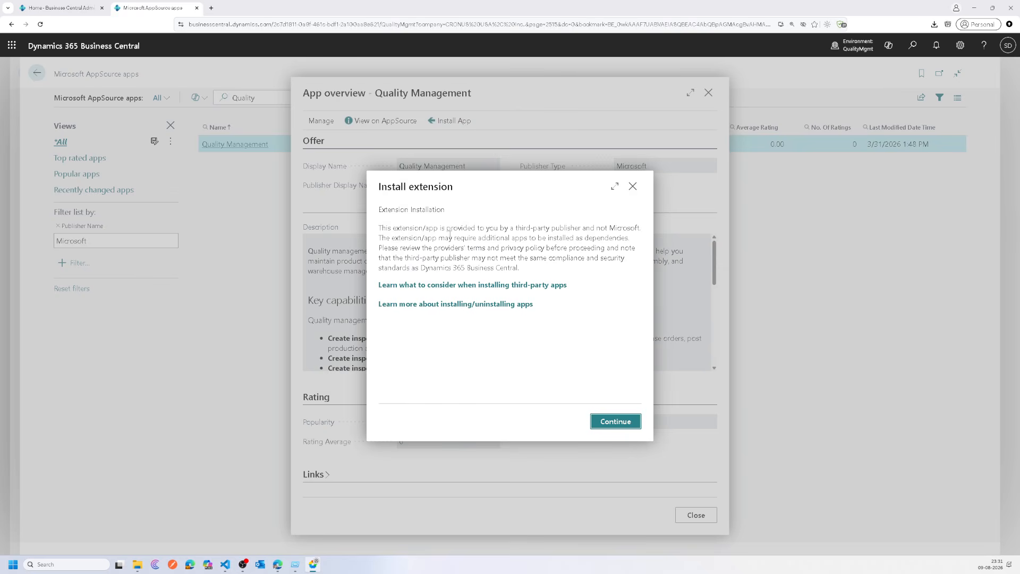
{"action": "left_click", "coordinate": [609, 427]}
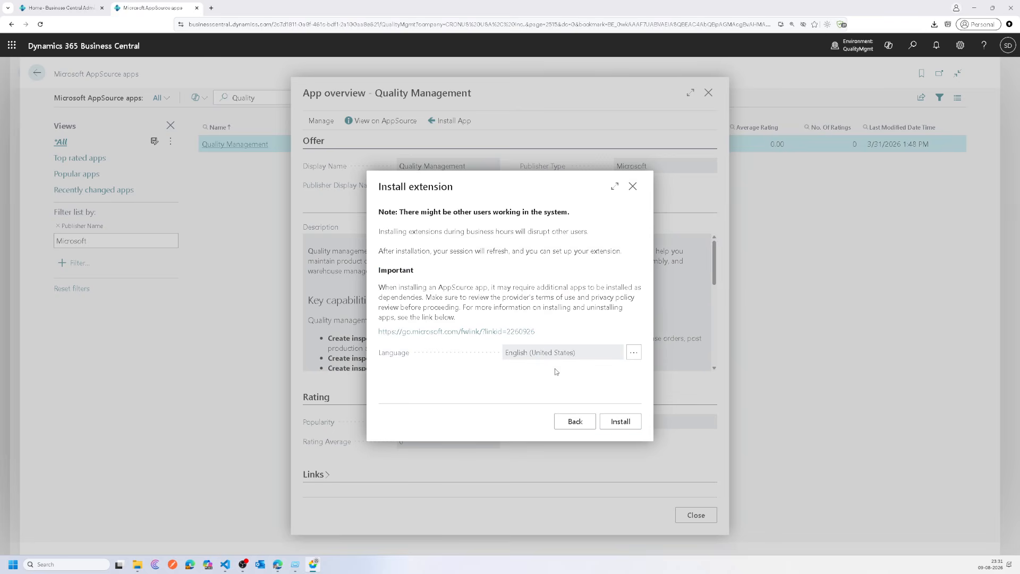
{"action": "left_click", "coordinate": [611, 421]}
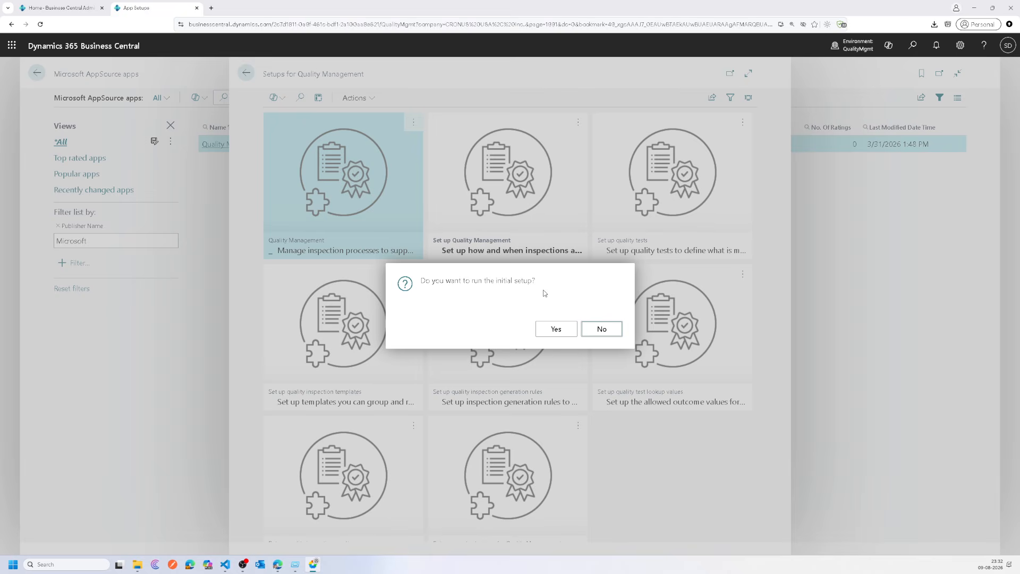
- Decline running the initial setup for Quality Management
{"action": "left_click", "coordinate": [424, 280]}
{"action": "left_click_drag", "start_coordinate": [425, 282], "coordinate": [544, 281]}
{"action": "left_click", "coordinate": [544, 281]}
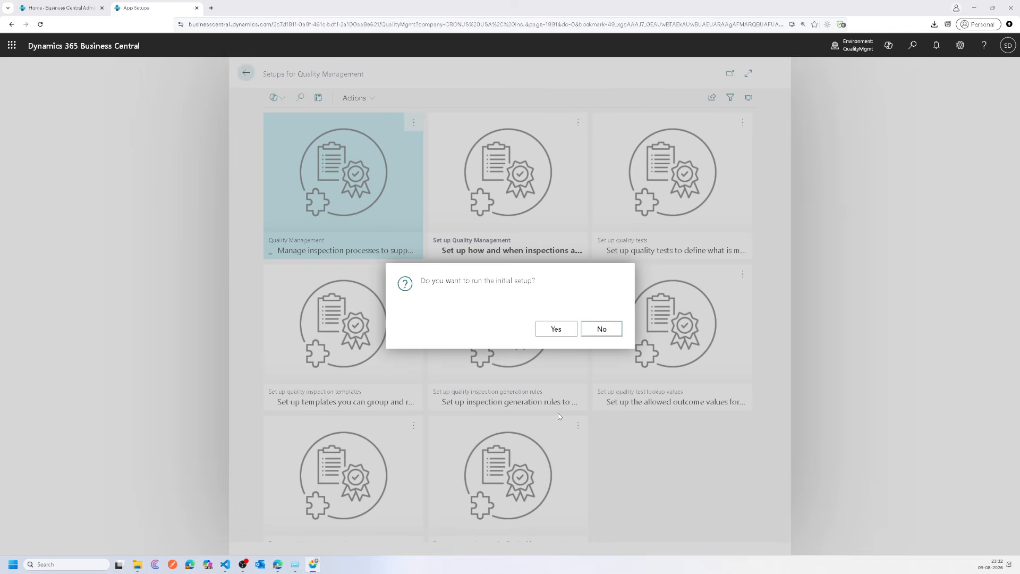
{"action": "left_click", "coordinate": [607, 331]}
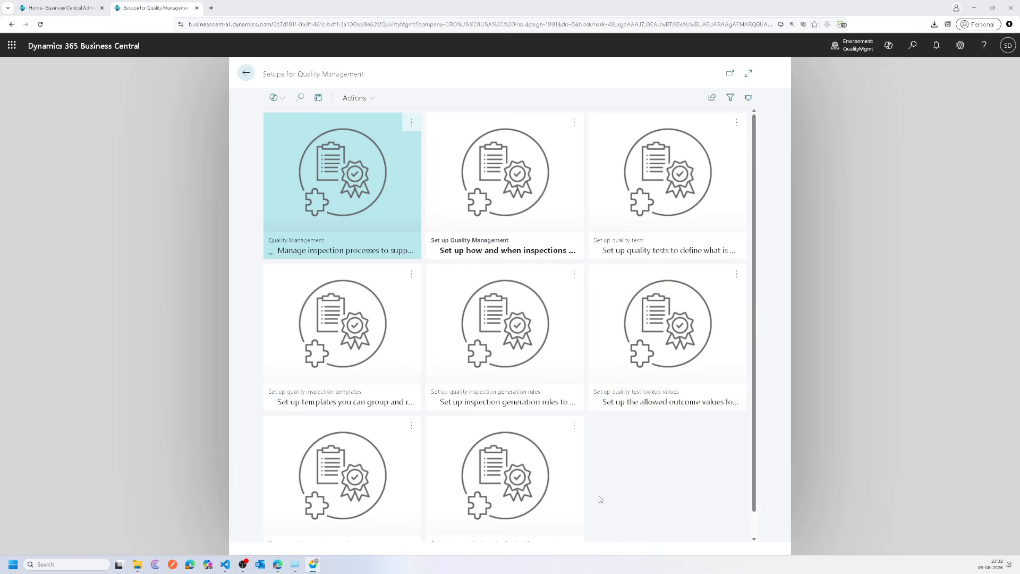
{"action": "scroll", "coordinate": [600, 497], "scroll_direction": "down", "scroll_amount": 1}
{"action": "scroll", "coordinate": [599, 498], "scroll_direction": "up", "scroll_amount": 1}
{"action": "left_click", "coordinate": [731, 99]}
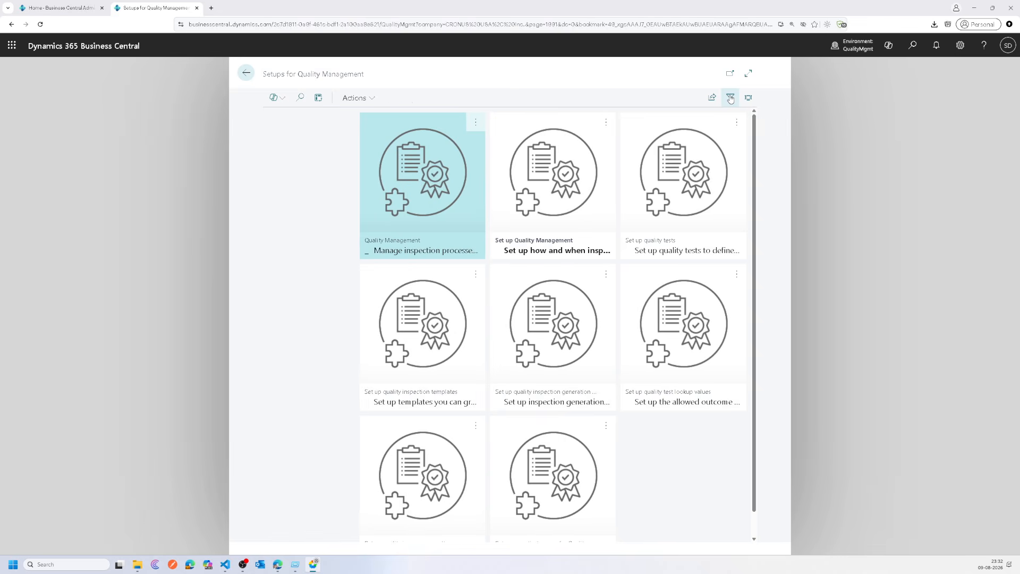
{"action": "left_click", "coordinate": [731, 100]}
{"action": "left_click", "coordinate": [355, 96]}
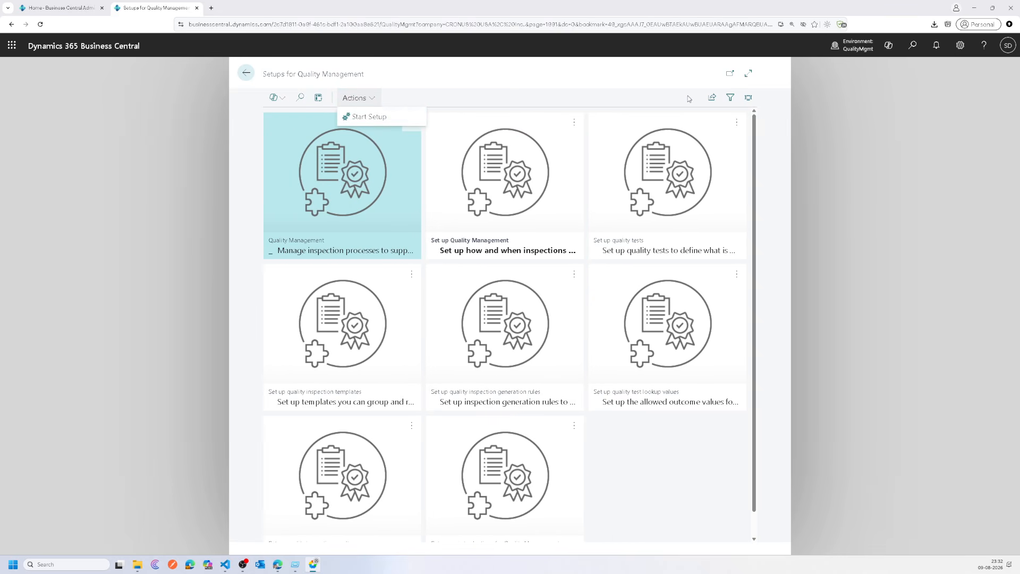
- Show the Quality Management setups in list layout and expand the page to its wide view
{"action": "left_click", "coordinate": [748, 97]}
{"action": "left_click", "coordinate": [734, 119]}
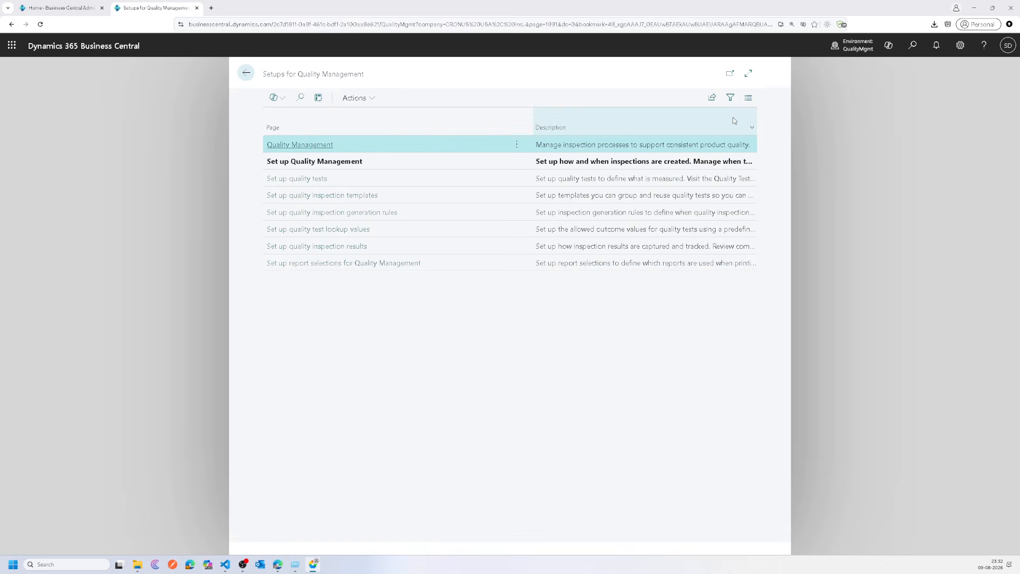
{"action": "left_click", "coordinate": [748, 72]}
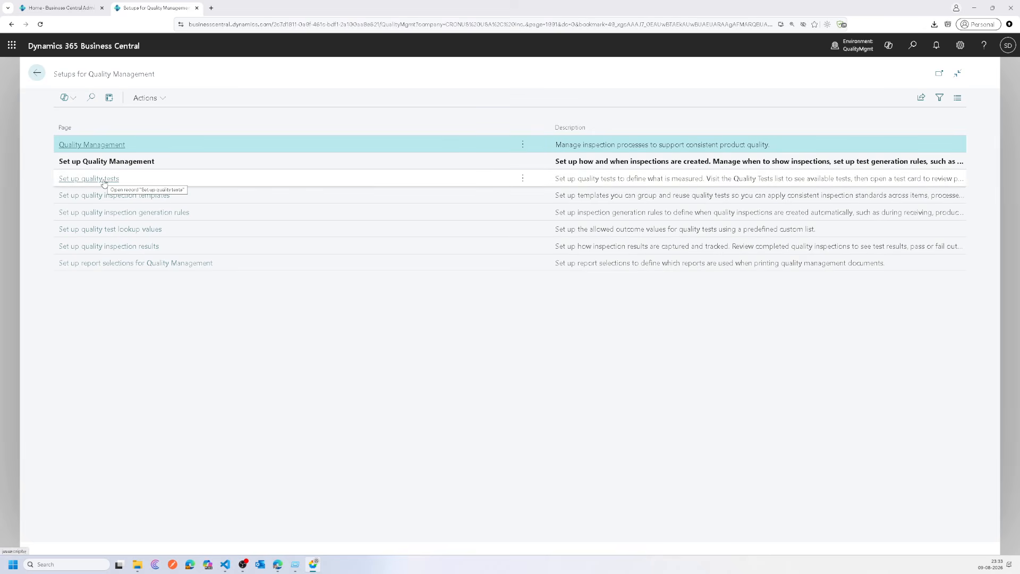
- Go through the setup entries from quality inspection templates to report selections, and leave the Setups for Quality Management page
{"action": "left_click", "coordinate": [202, 196]}
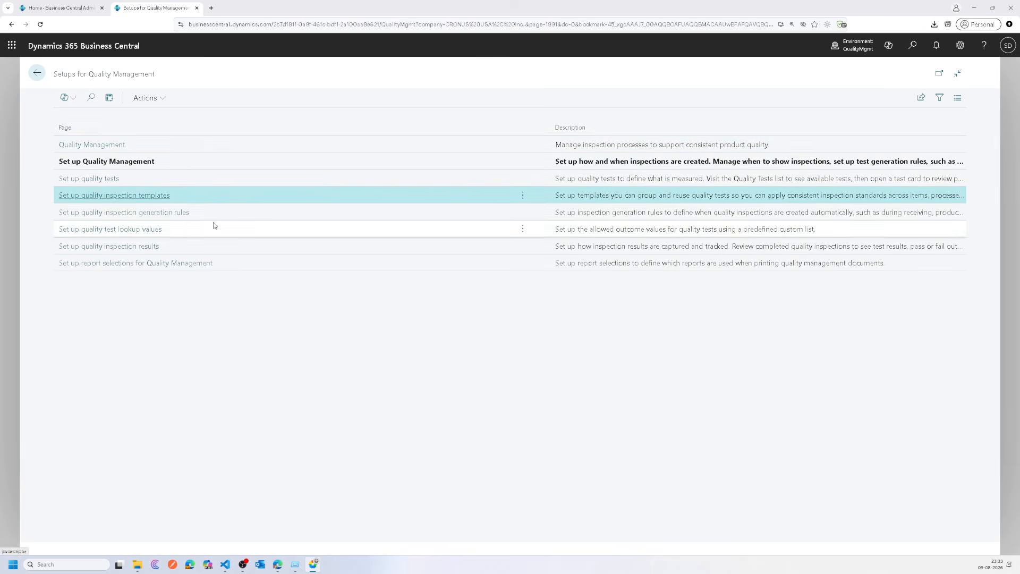
{"action": "left_click", "coordinate": [214, 212]}
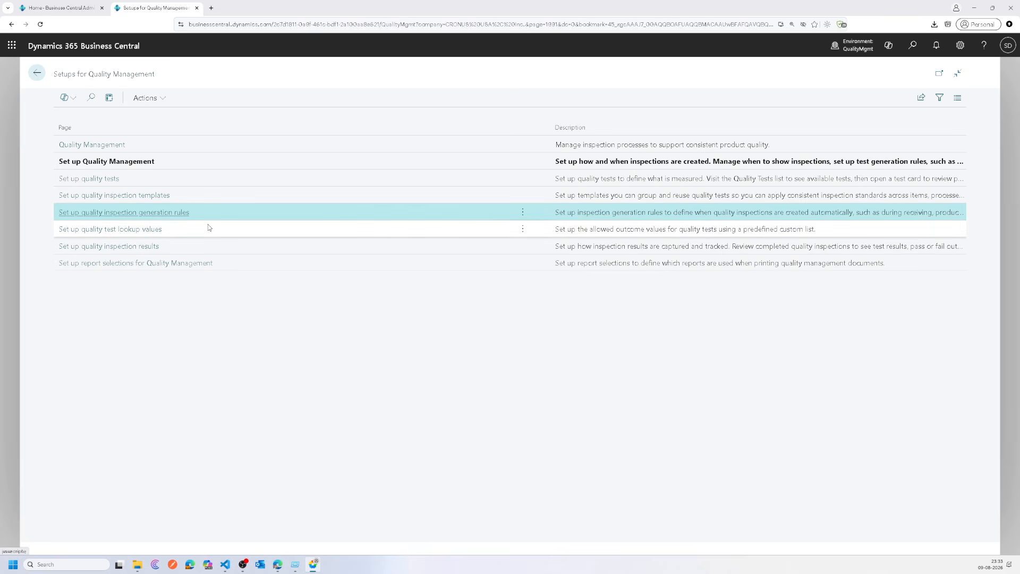
{"action": "left_click", "coordinate": [208, 227]}
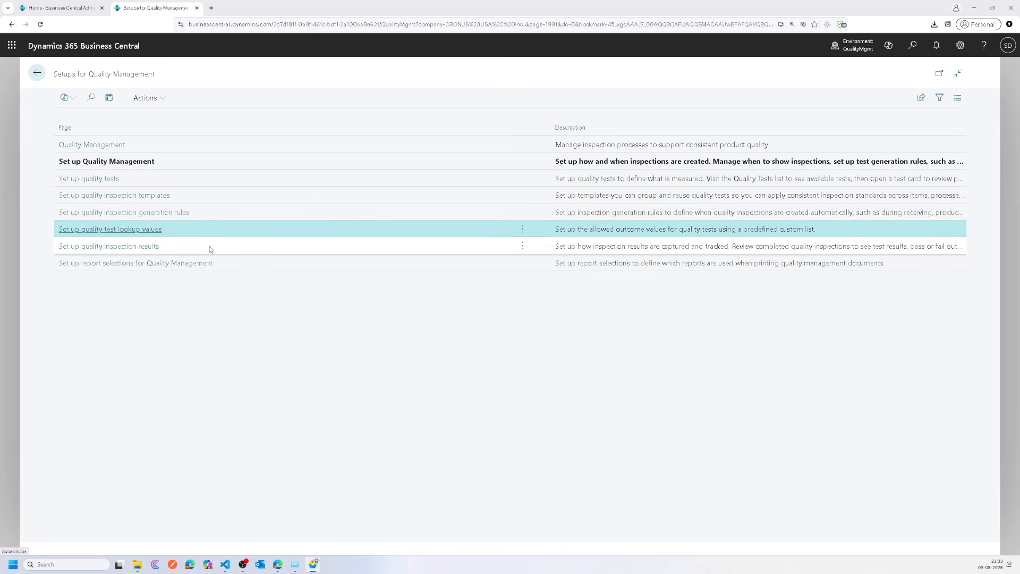
{"action": "left_click", "coordinate": [211, 246]}
{"action": "left_click", "coordinate": [219, 264]}
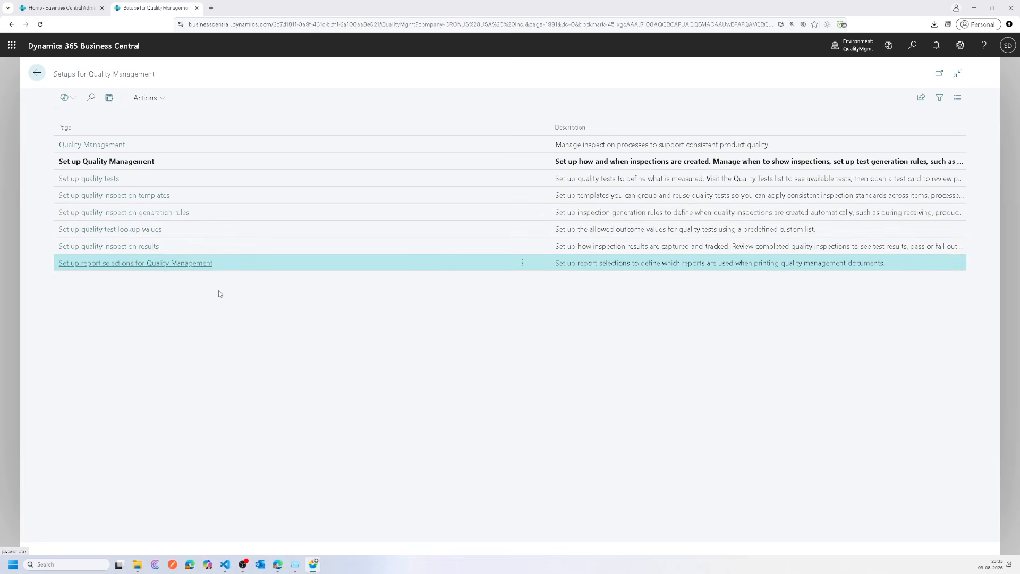
{"action": "left_click_drag", "start_coordinate": [216, 273], "coordinate": [223, 330]}
{"action": "left_click", "coordinate": [37, 74]}
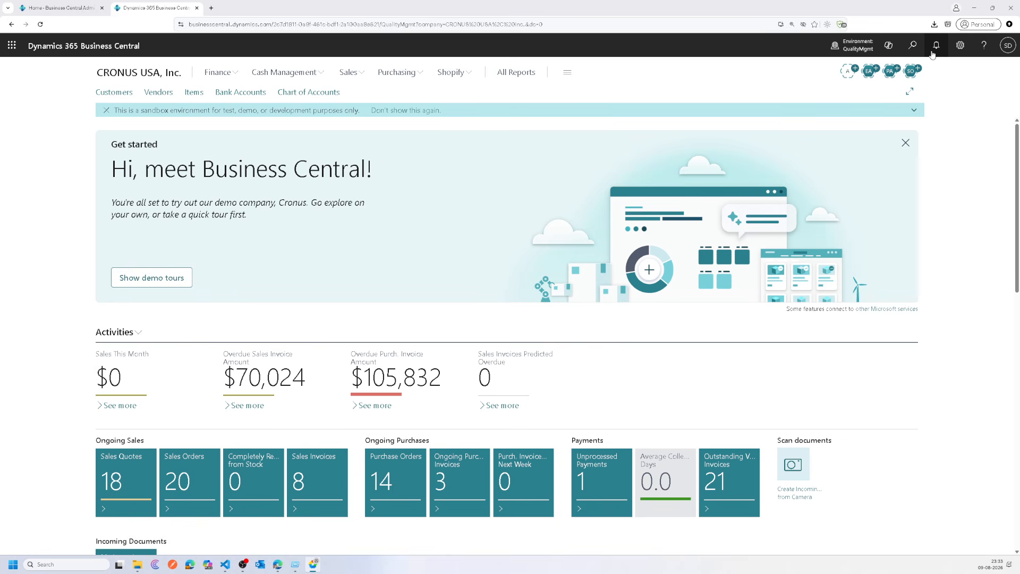
- Search the pages for "Quality", open the Quality Tests list to check its contents, and close it
{"action": "left_click", "coordinate": [912, 45]}
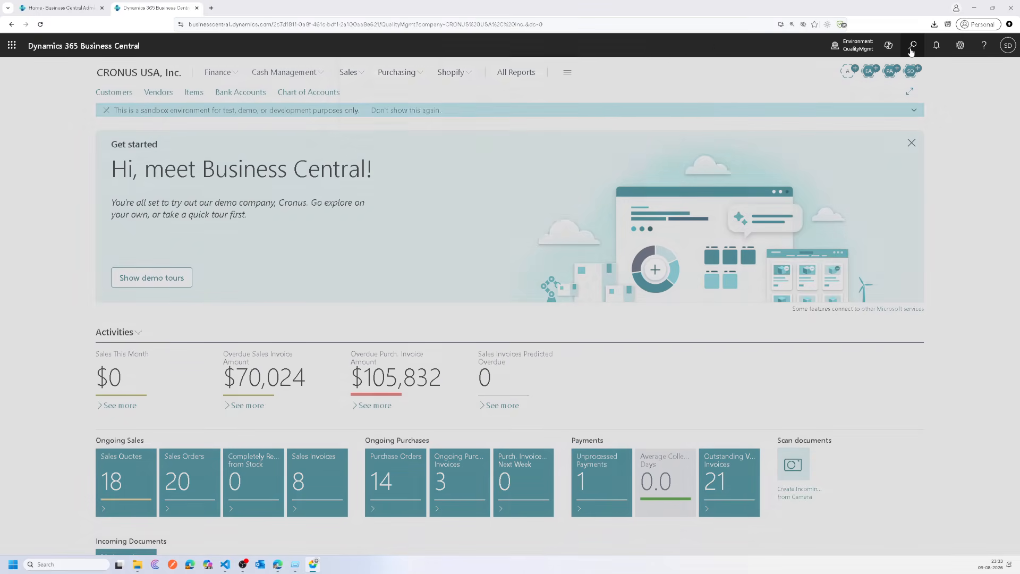
{"action": "type", "text": "Quality"}
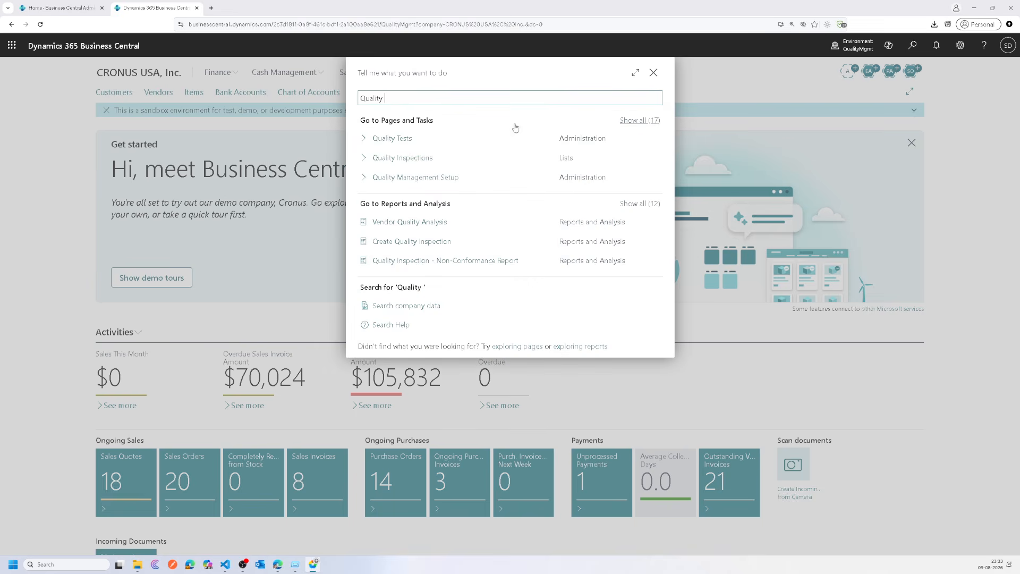
{"action": "left_click", "coordinate": [470, 138]}
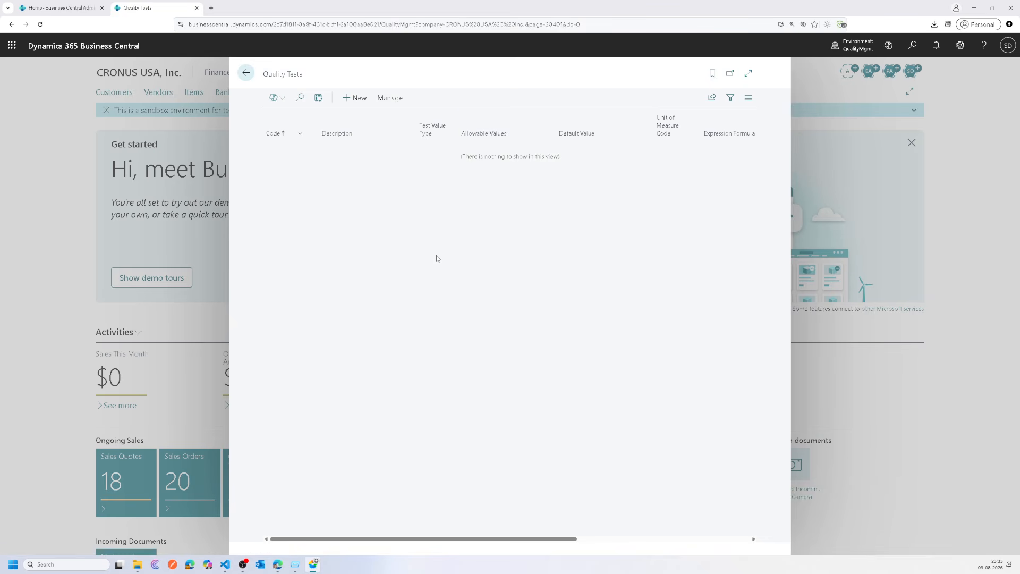
{"action": "key", "text": "Escape"}
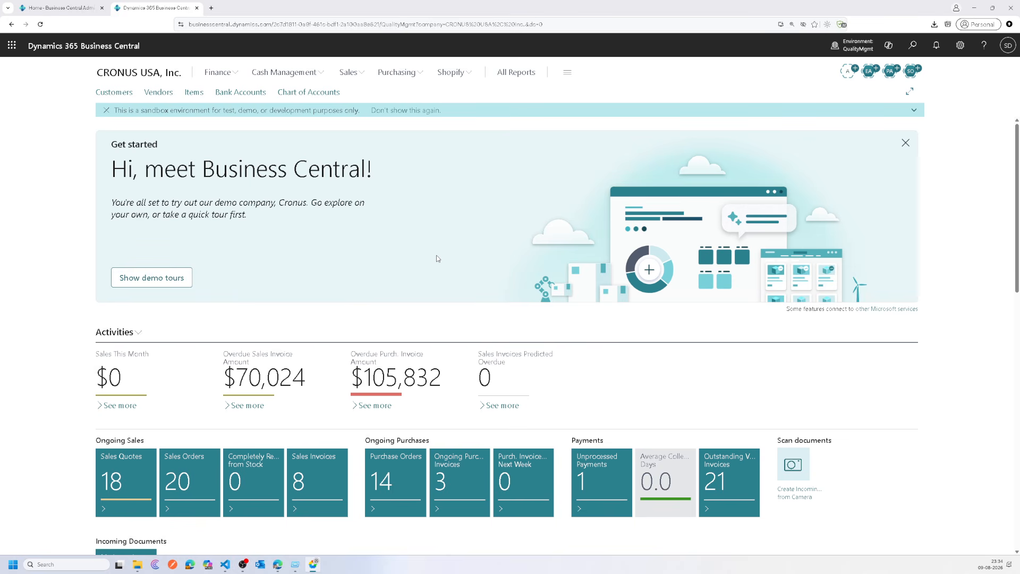
- Change the role in My Settings to Quality Manager and save the settings
{"action": "left_click", "coordinate": [960, 45]}
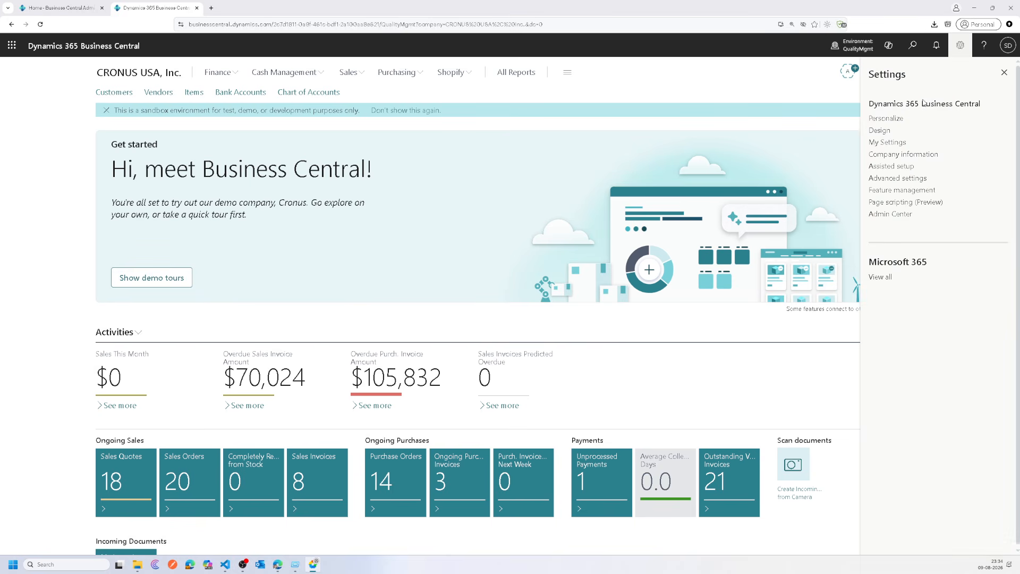
{"action": "left_click", "coordinate": [888, 142]}
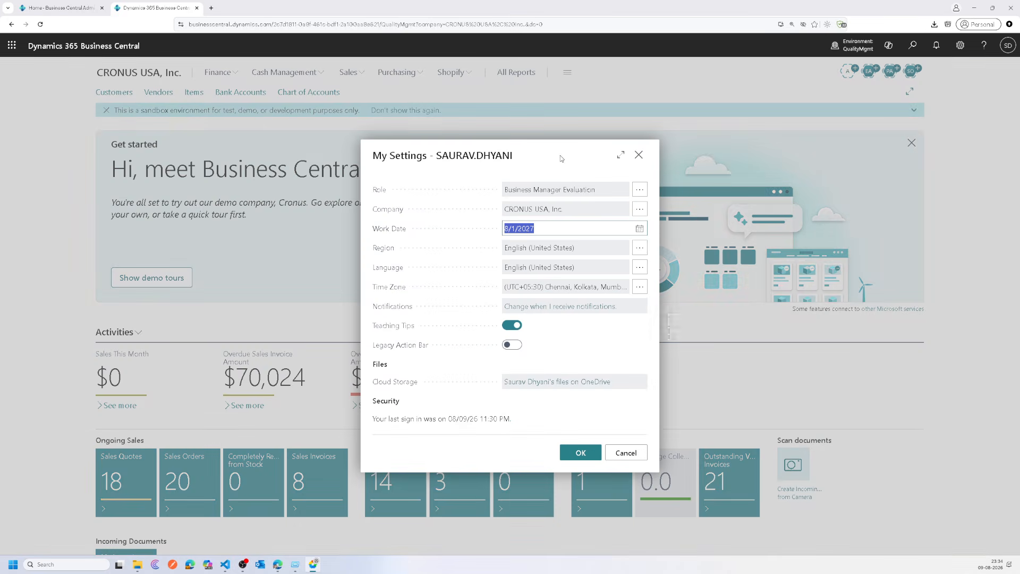
{"action": "left_click", "coordinate": [640, 190]}
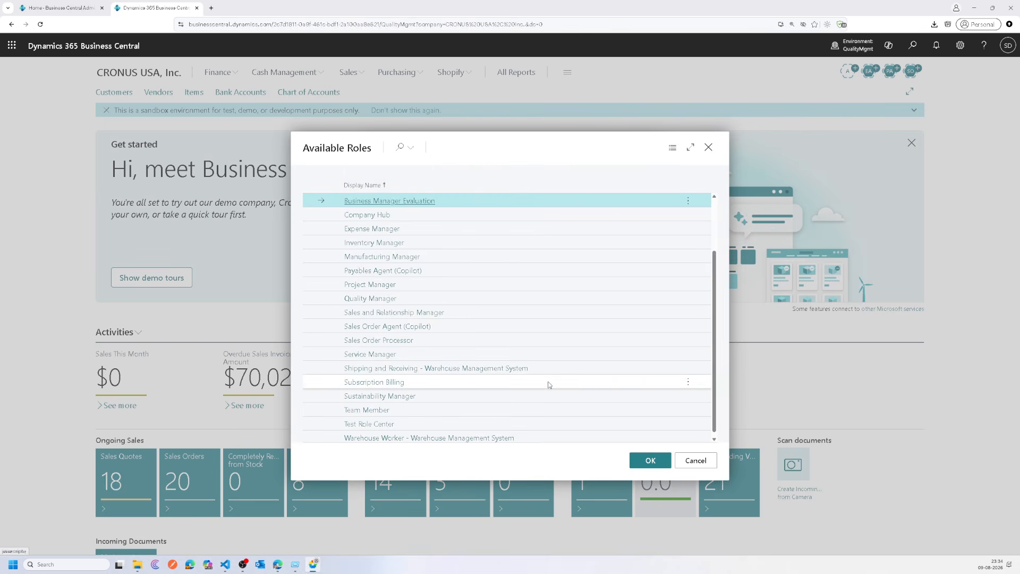
{"action": "scroll", "coordinate": [549, 385], "scroll_direction": "down", "scroll_amount": 1}
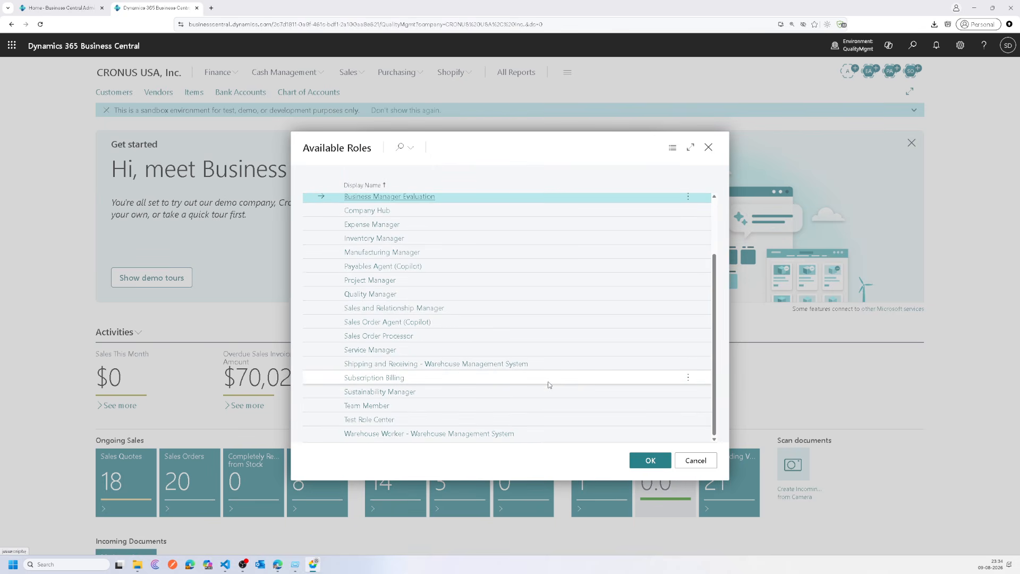
{"action": "double_click", "coordinate": [425, 294]}
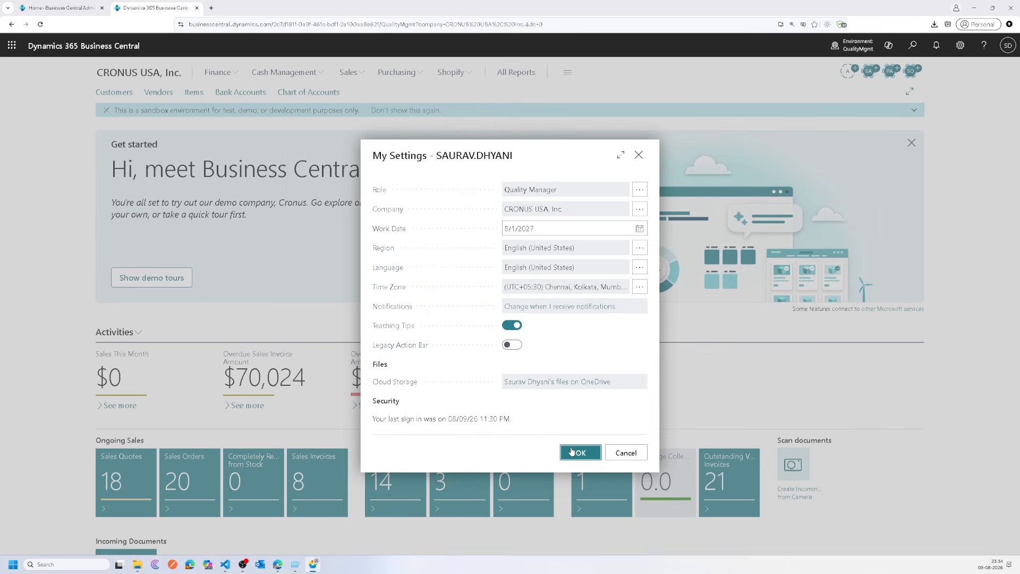
{"action": "left_click", "coordinate": [571, 452]}
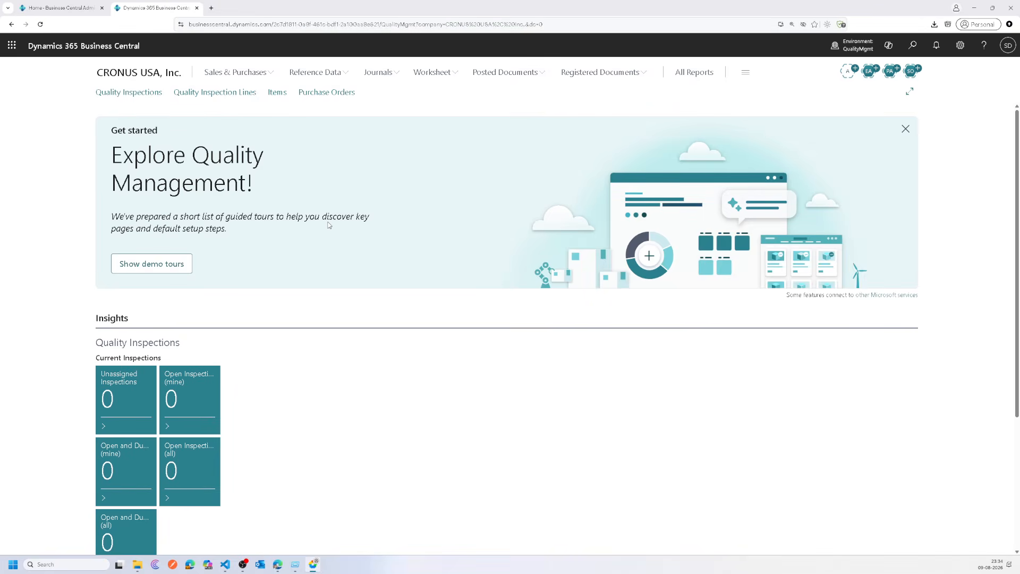
- Look over the inspection cues on the Quality Manager role center and open the Permission Sets list by searching for "Permissions"
{"action": "scroll", "coordinate": [282, 399], "scroll_direction": "down", "scroll_amount": 3}
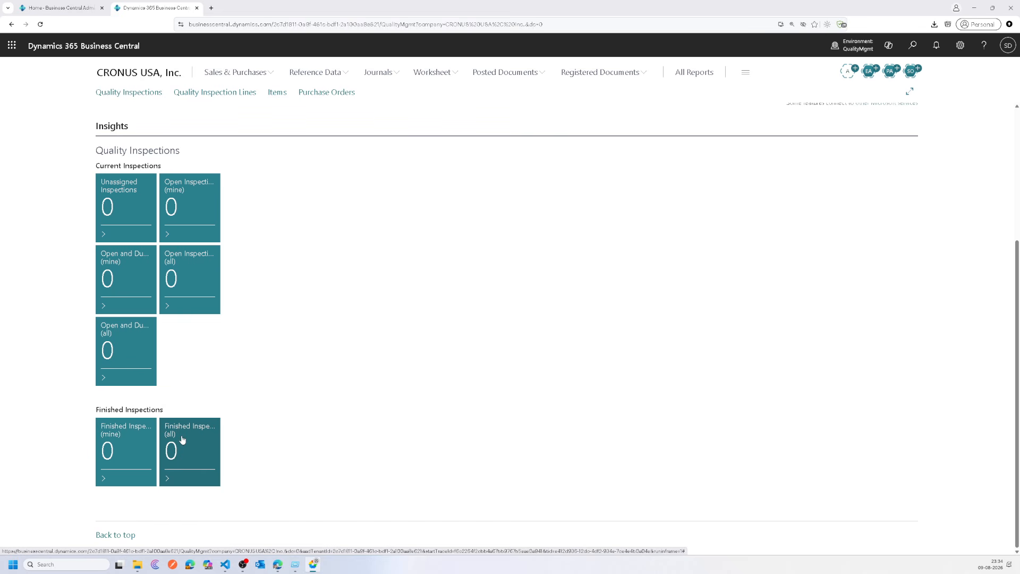
{"action": "scroll", "coordinate": [391, 503], "scroll_direction": "up", "scroll_amount": 4}
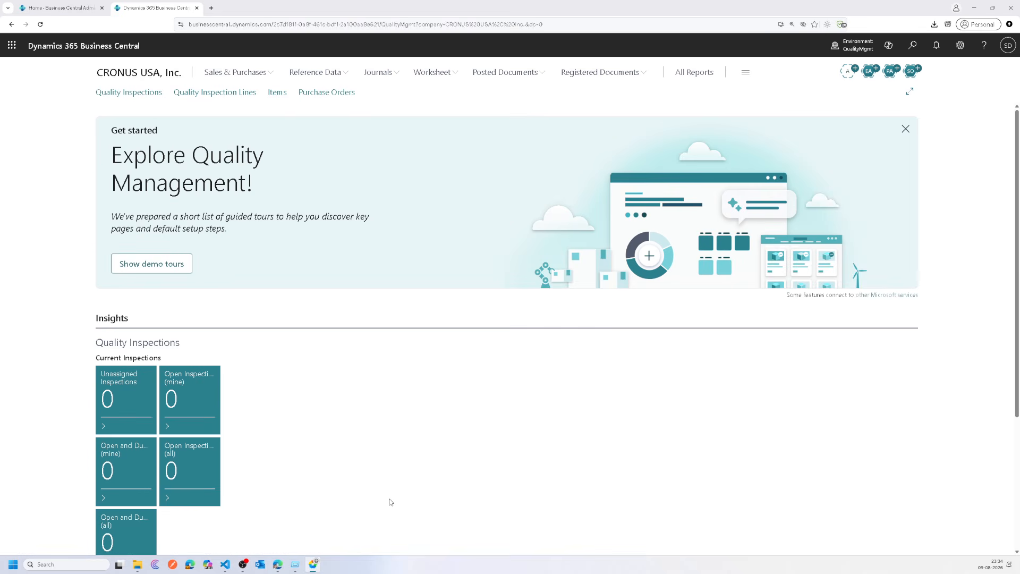
{"action": "left_click", "coordinate": [923, 46]}
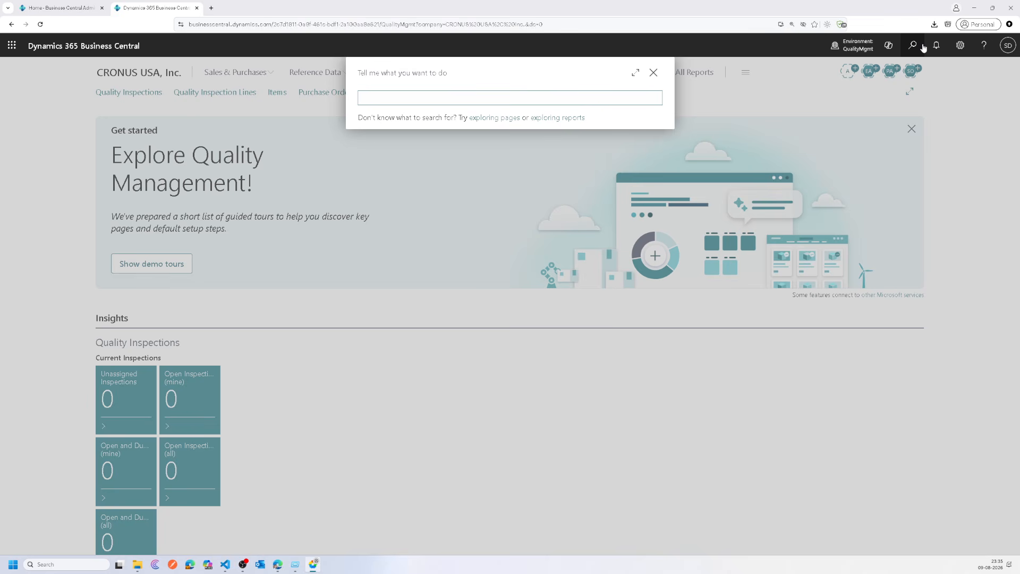
{"action": "type", "text": "Permissions"}
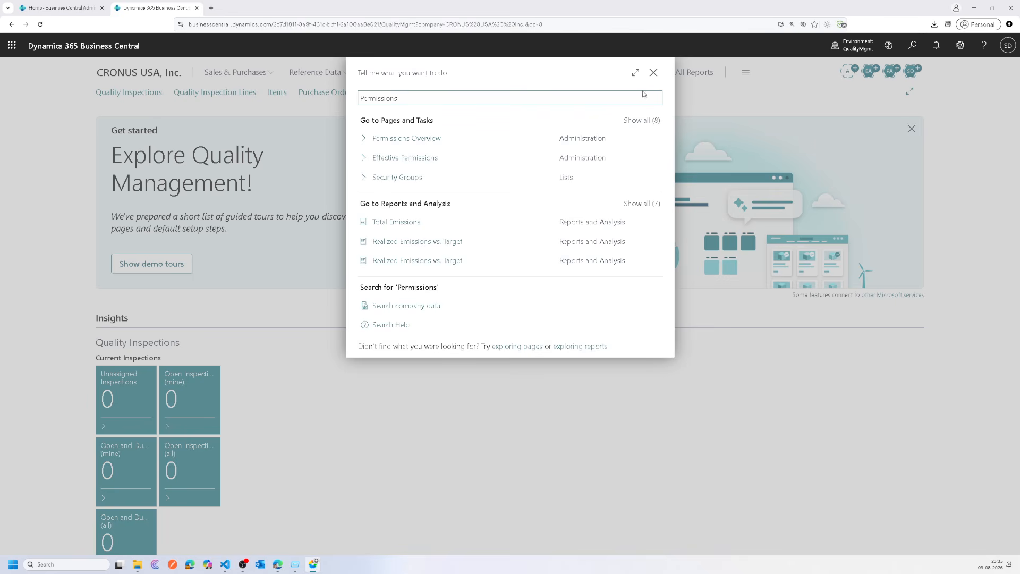
{"action": "left_click", "coordinate": [427, 145]}
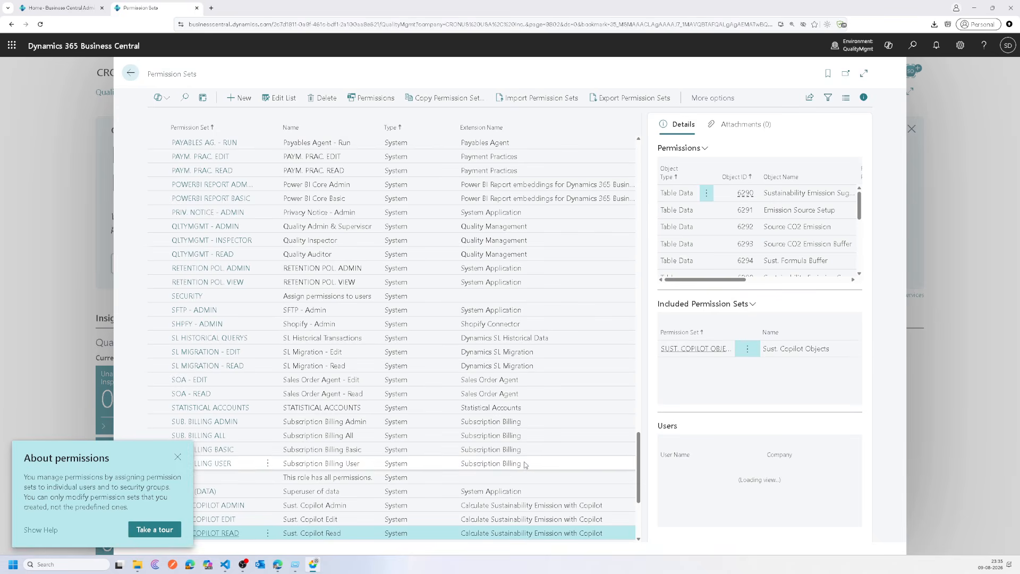
{"action": "left_click", "coordinate": [178, 457]}
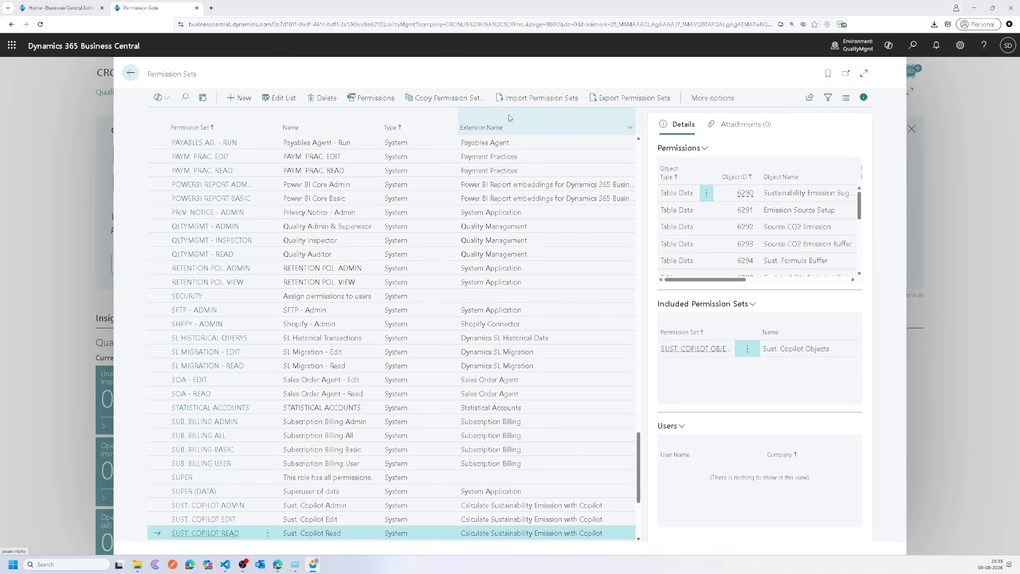
- Filter the permission sets by Extension Name "Quality*", widen the Permission Set column and hide the details pane
{"action": "left_click", "coordinate": [631, 128]}
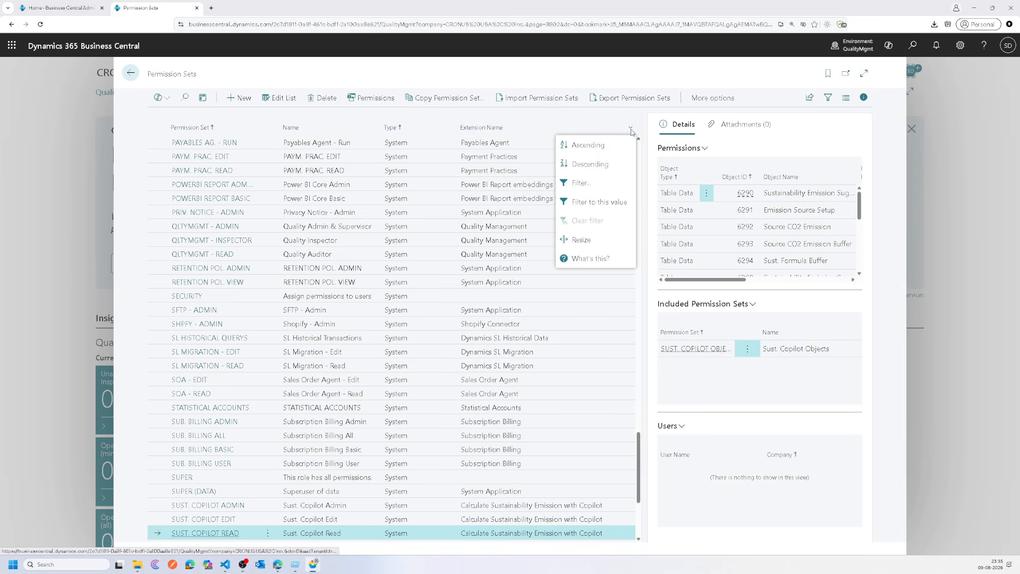
{"action": "left_click", "coordinate": [594, 191]}
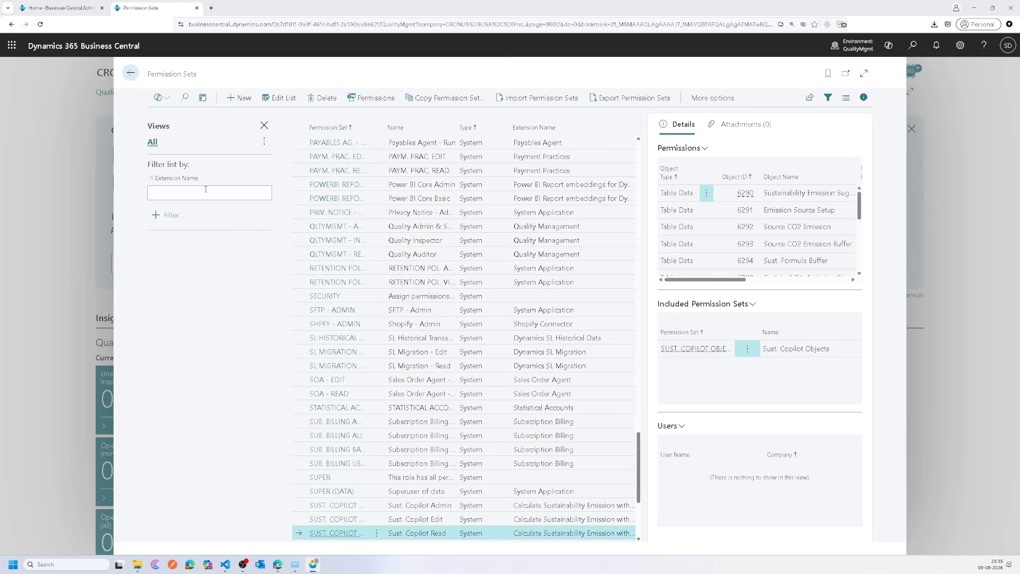
{"action": "type", "text": "Quality*"}
{"action": "key", "text": "Tab"}
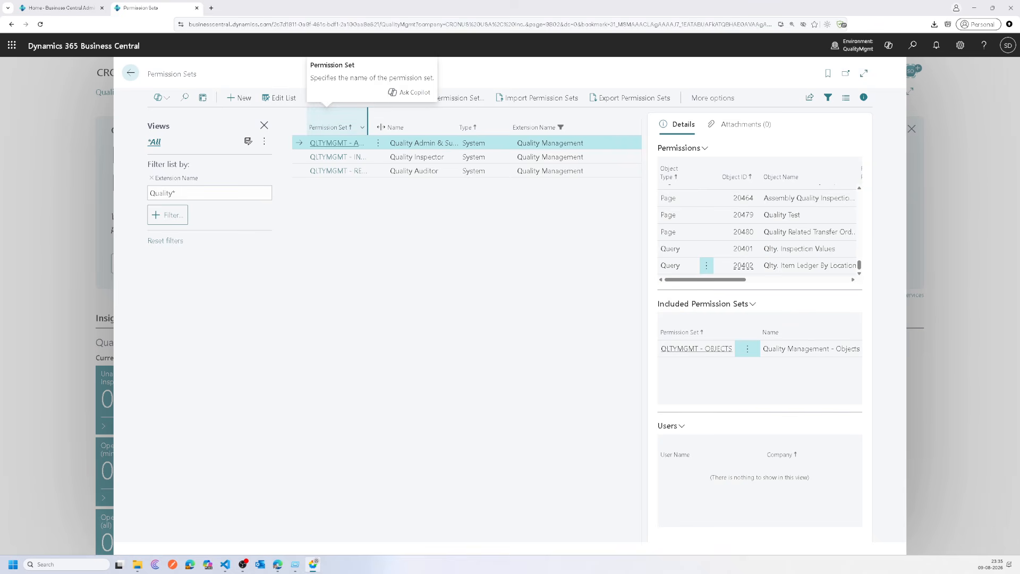
{"action": "left_click_drag", "start_coordinate": [381, 127], "coordinate": [403, 127]}
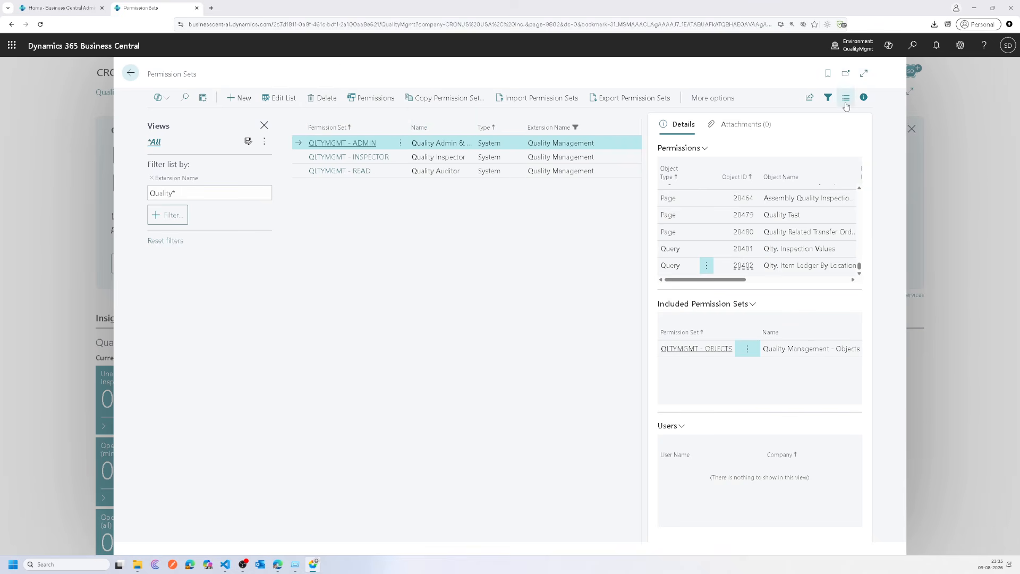
{"action": "left_click", "coordinate": [863, 97]}
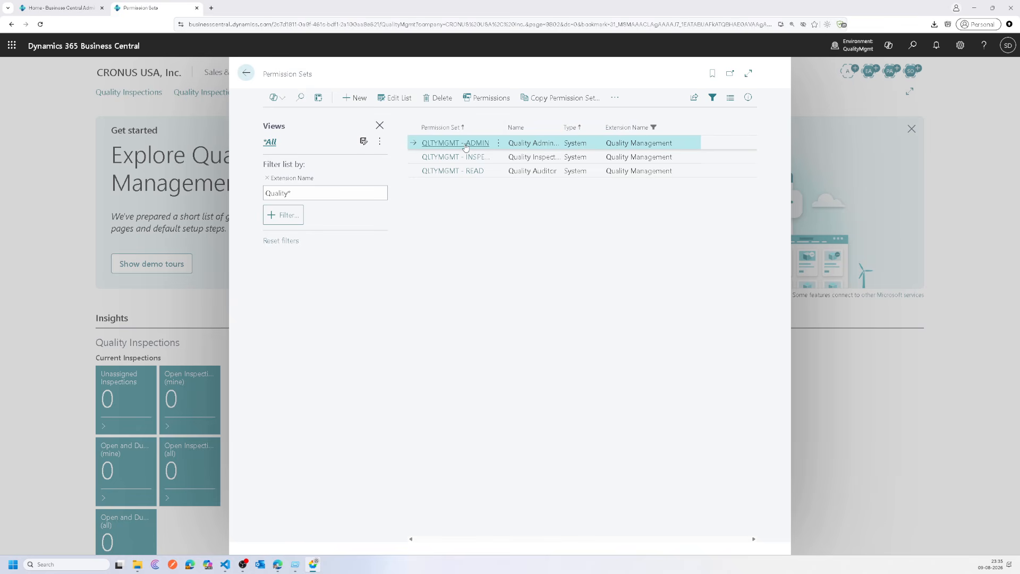
- Open the QLTYMGMT - ADMIN permission set, review its name and table permissions, and return to the list
{"action": "left_click", "coordinate": [465, 144]}
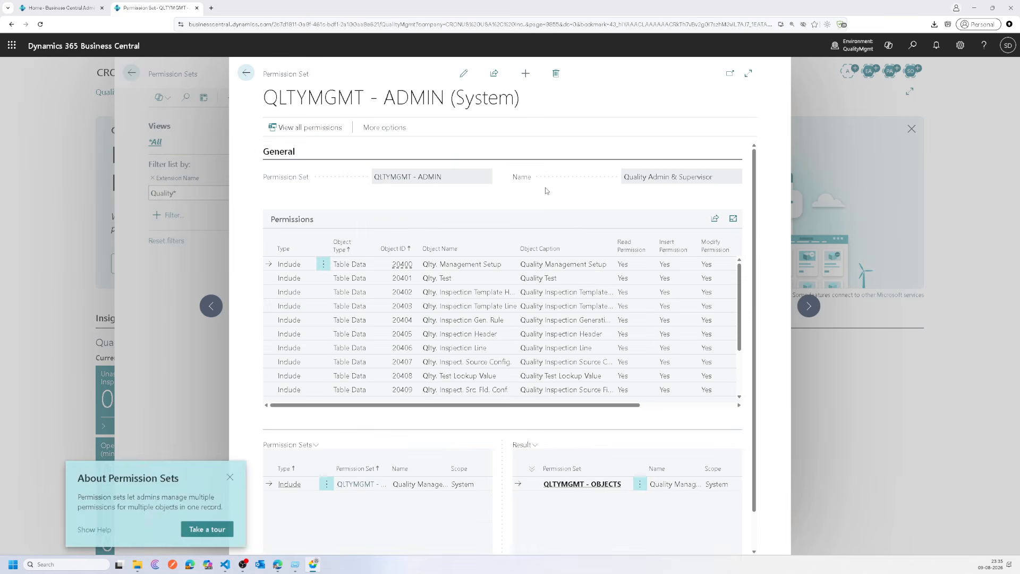
{"action": "left_click", "coordinate": [691, 179]}
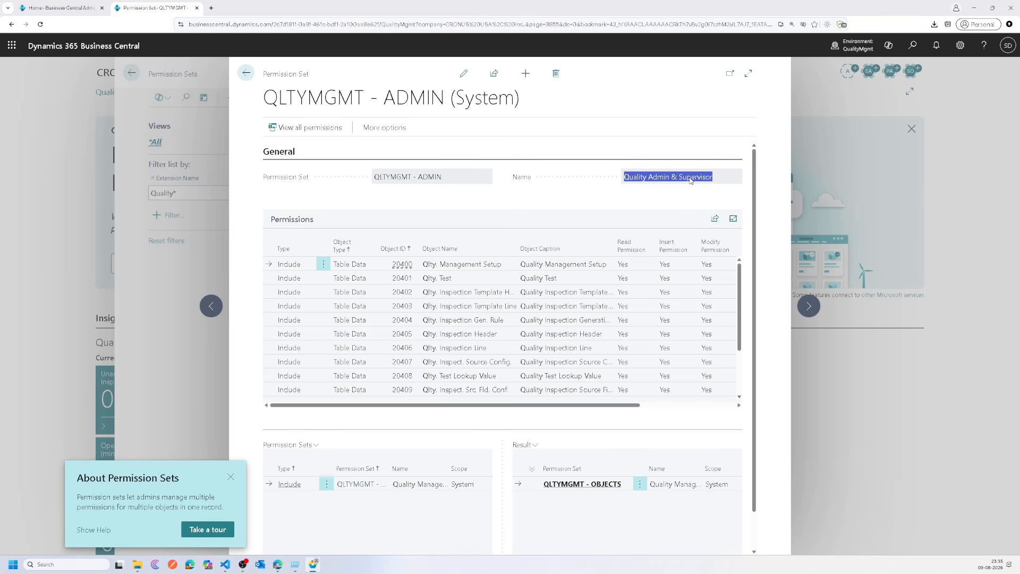
{"action": "scroll", "coordinate": [573, 300], "scroll_direction": "down", "scroll_amount": 2}
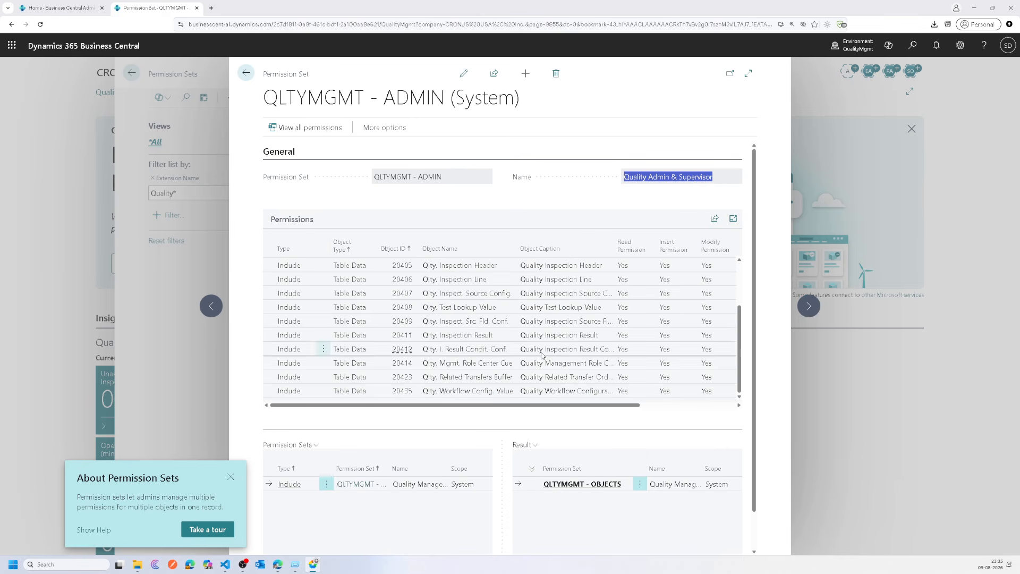
{"action": "left_click", "coordinate": [809, 305]}
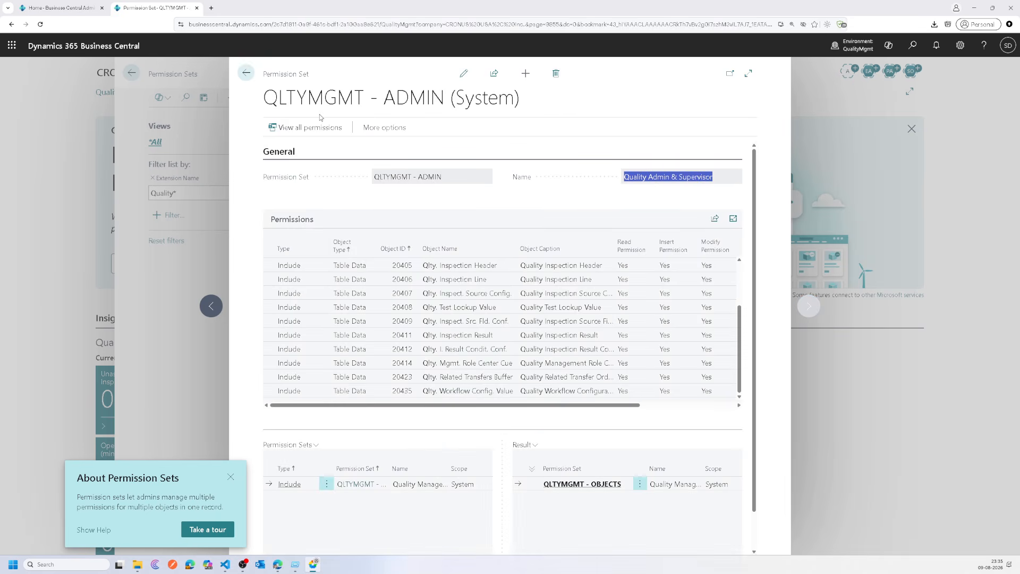
{"action": "left_click", "coordinate": [244, 72]}
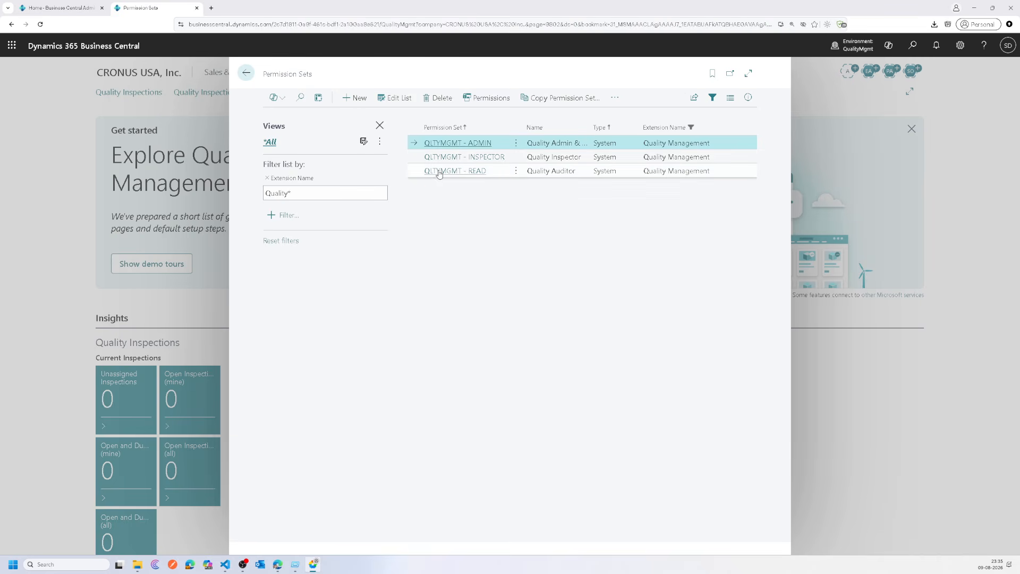
- Open the QLTYMGMT - INSPECTOR permission set, review its read, insert and modify permissions, and return to the list
{"action": "left_click", "coordinate": [460, 163]}
{"action": "left_click", "coordinate": [459, 160]}
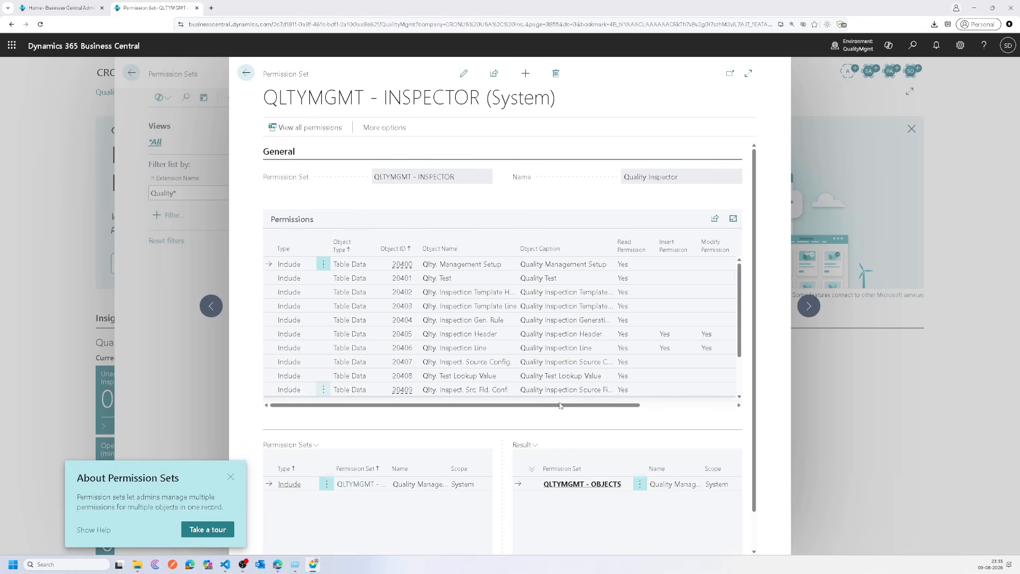
{"action": "scroll", "coordinate": [501, 336], "scroll_direction": "down", "scroll_amount": 3}
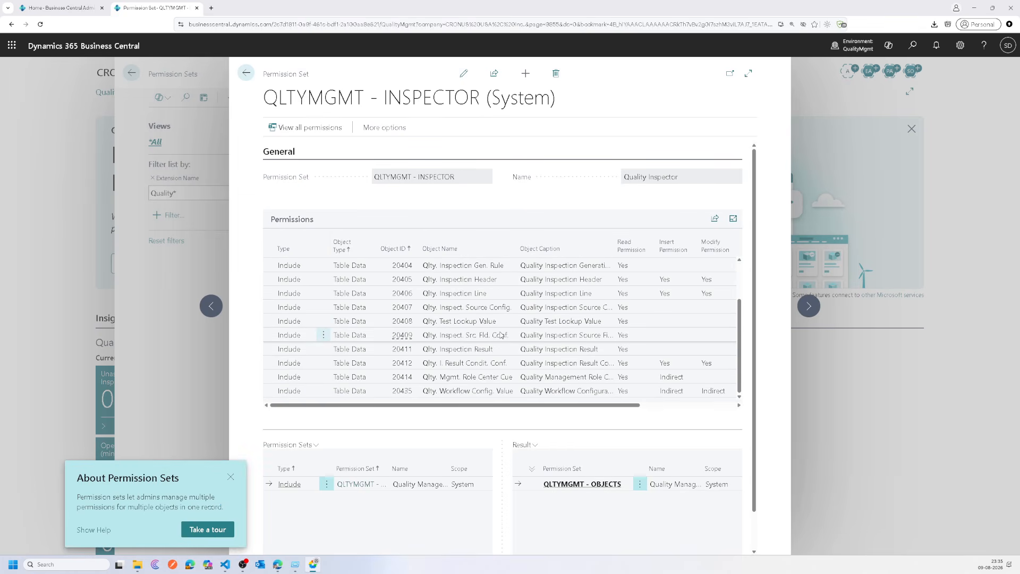
{"action": "scroll", "coordinate": [501, 335], "scroll_direction": "up", "scroll_amount": 3}
{"action": "left_click", "coordinate": [246, 72]}
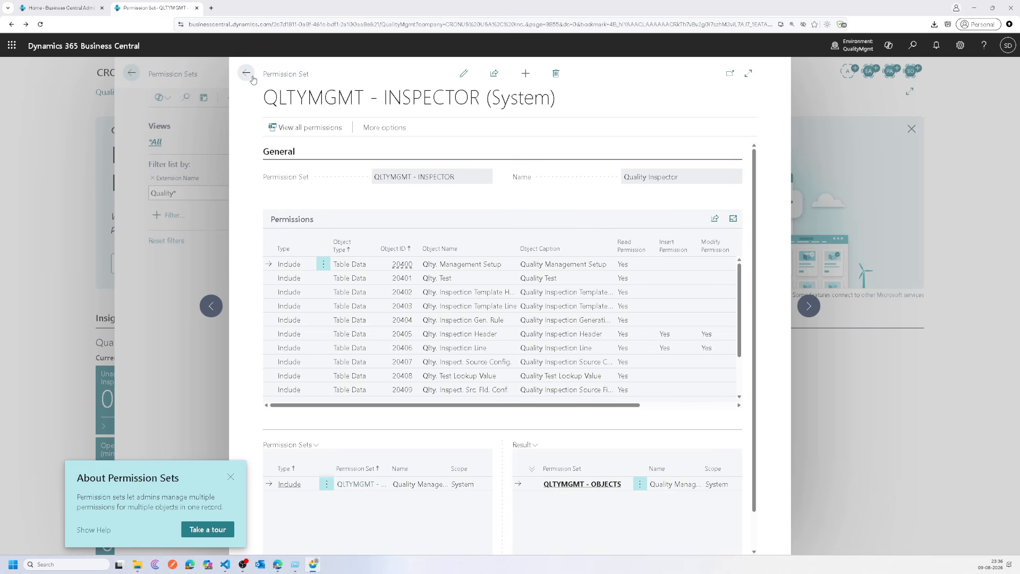
- Open the QLTYMGMT - READ permission set, check its read, insert and modify permissions, and return to the list
{"action": "left_click", "coordinate": [470, 170]}
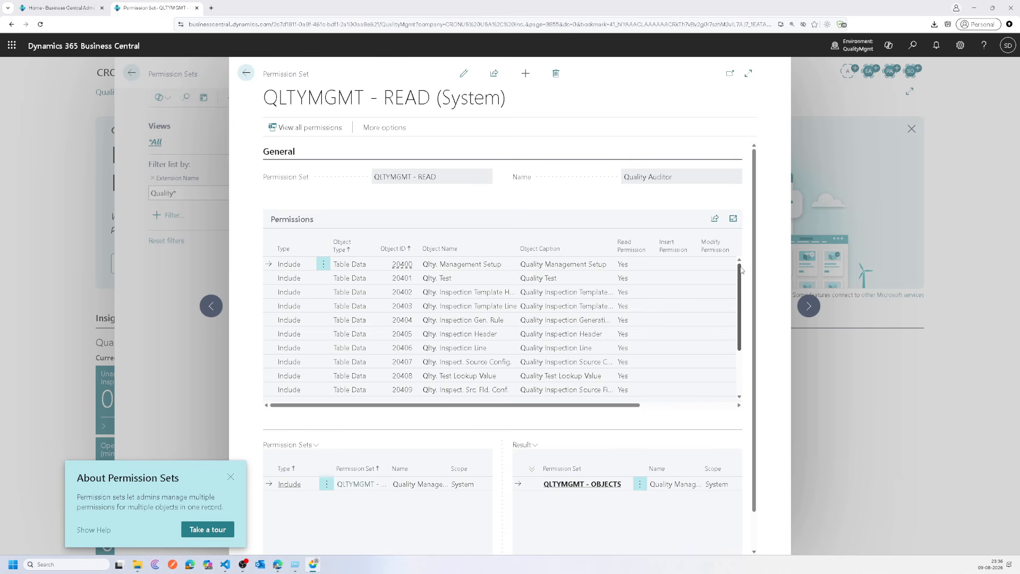
{"action": "left_click_drag", "start_coordinate": [740, 267], "coordinate": [740, 236]}
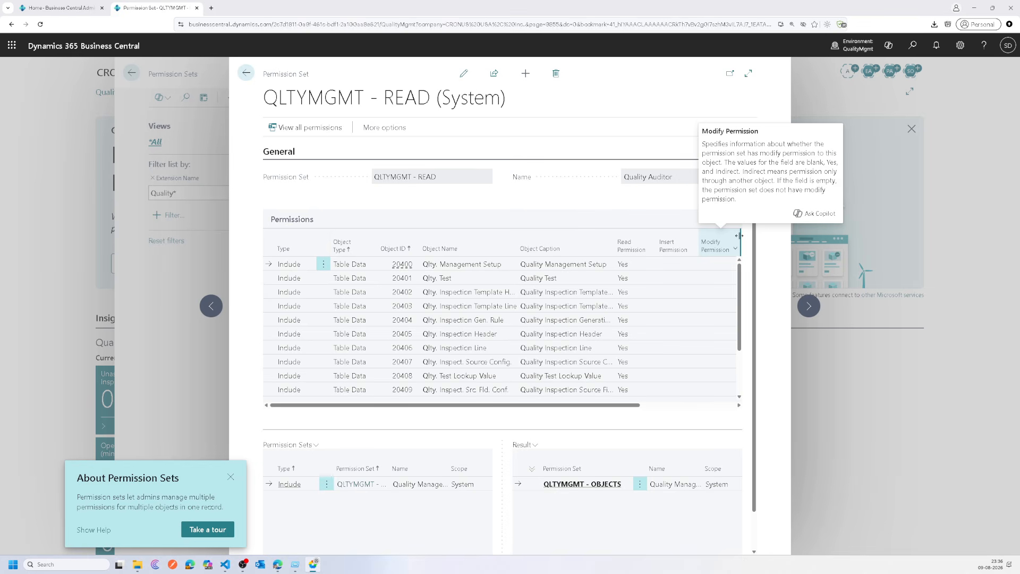
{"action": "left_click", "coordinate": [248, 74]}
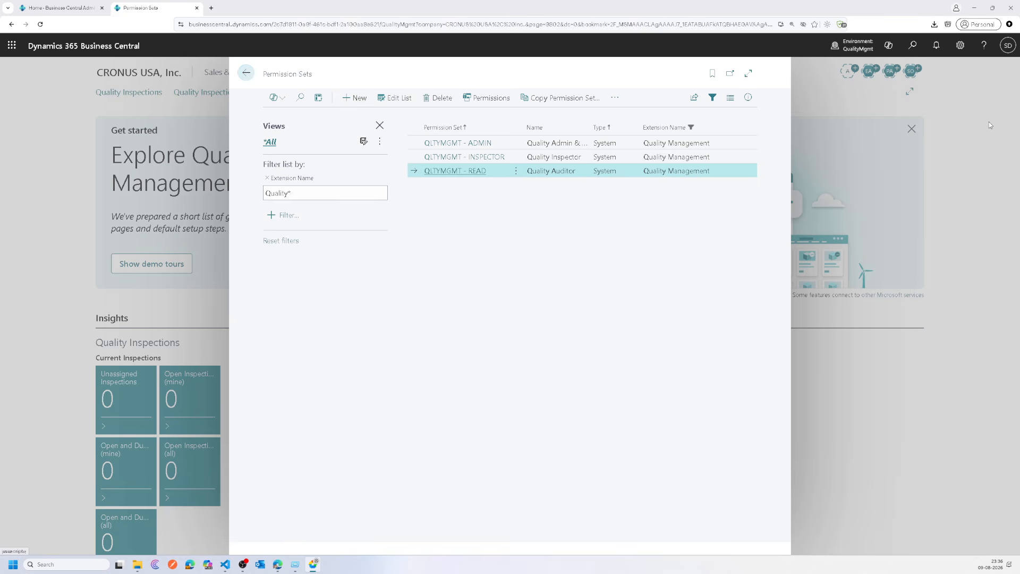
- Widen the Name column of the permission sets list and show the details pane again
{"action": "left_click_drag", "start_coordinate": [607, 117], "coordinate": [634, 119]}
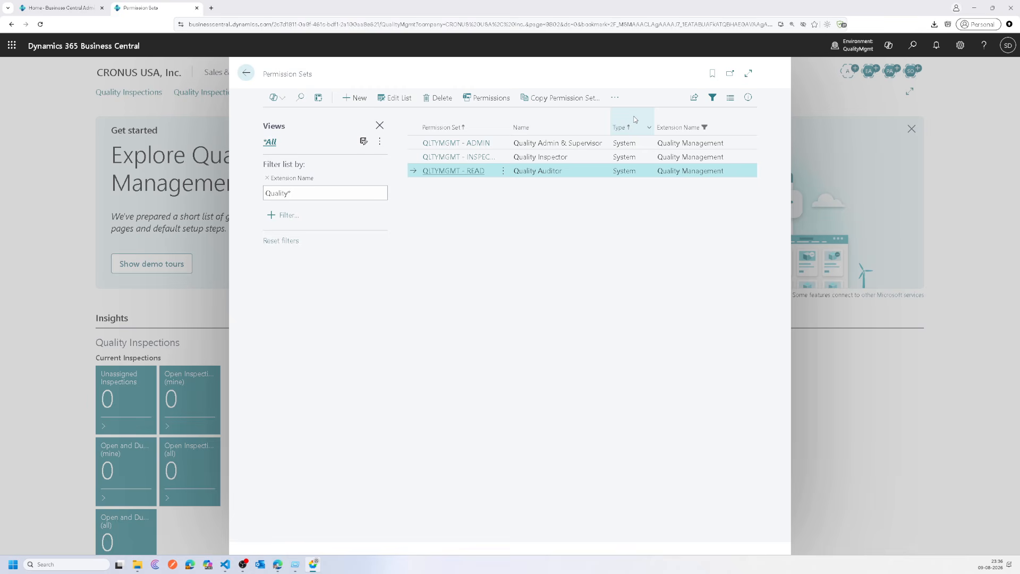
{"action": "left_click", "coordinate": [746, 96]}
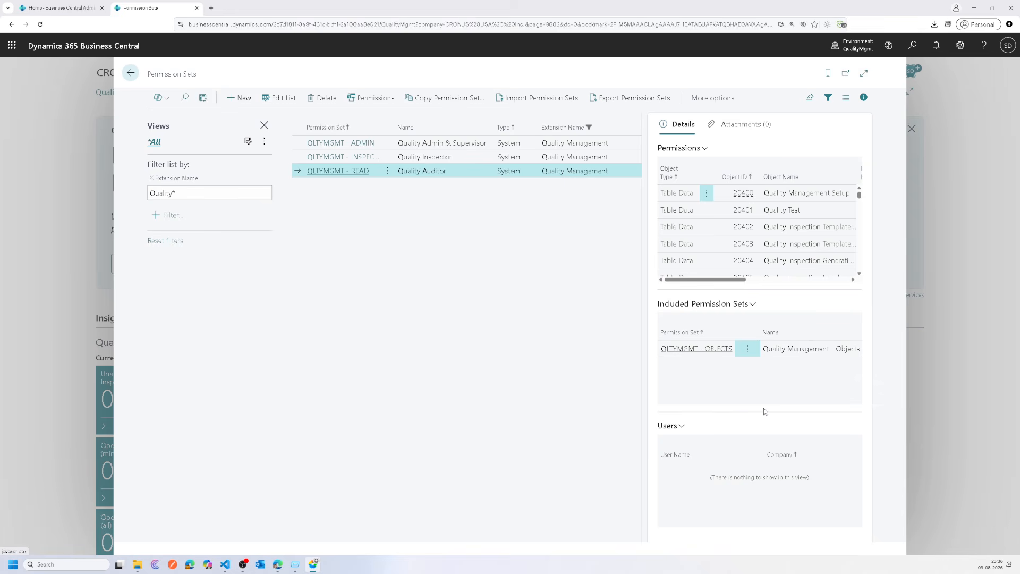
- Search for "users", open the Users list to check the user's permission sets and security groups, and close it
{"action": "left_click", "coordinate": [914, 45]}
{"action": "key", "text": "Escape"}
{"action": "left_click", "coordinate": [915, 46]}
{"action": "type", "text": "users"}
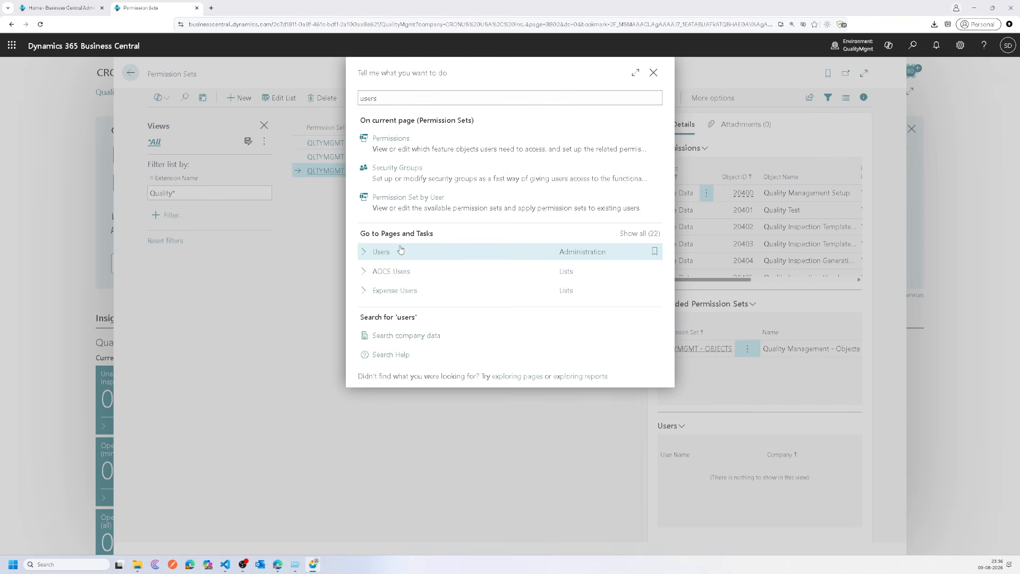
{"action": "left_click", "coordinate": [401, 250]}
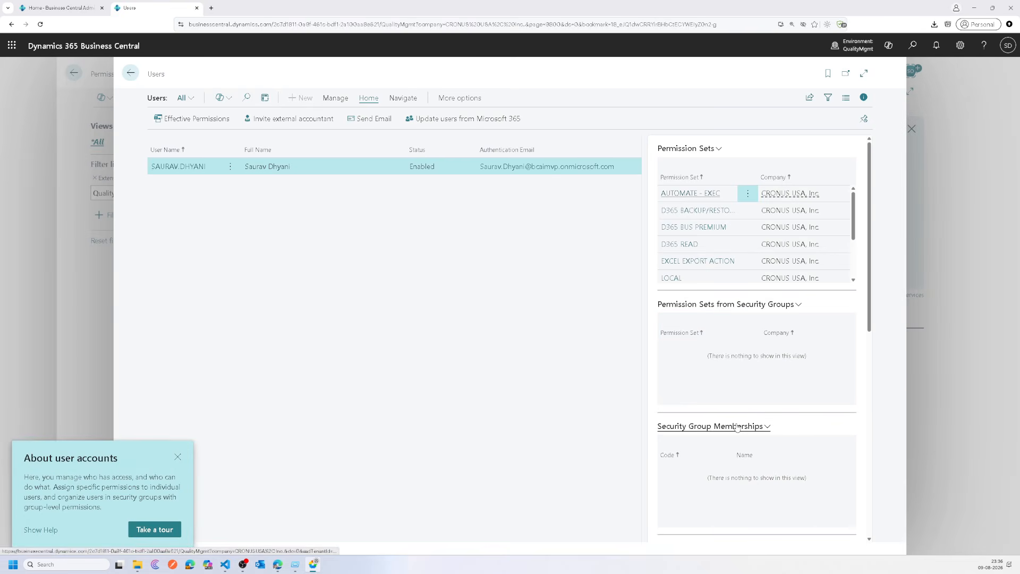
{"action": "left_click", "coordinate": [130, 72]}
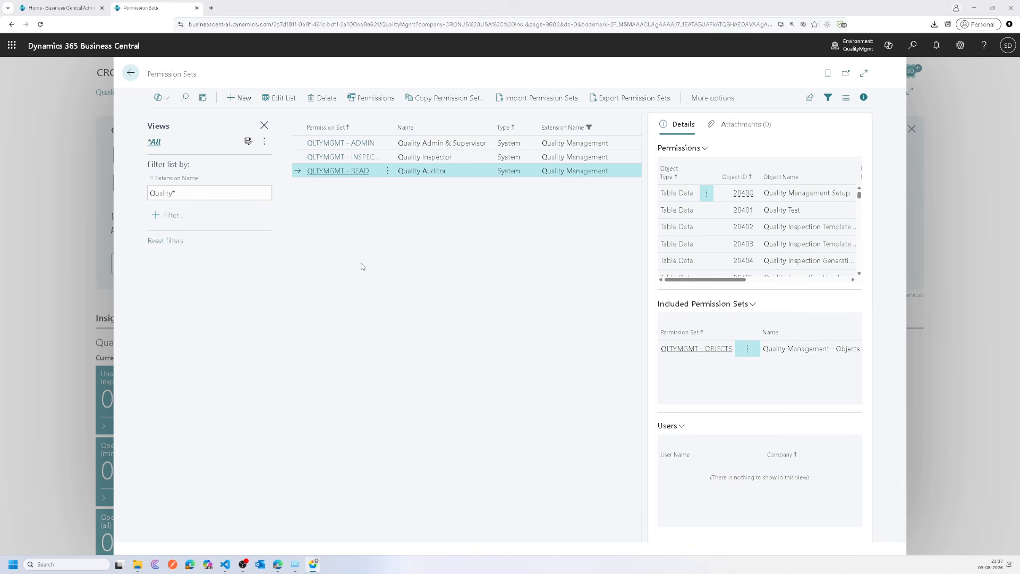
- Leave the Permission Sets list for the Quality Manager role center, look it over, and minimize the browser window
{"action": "left_click", "coordinate": [130, 74]}
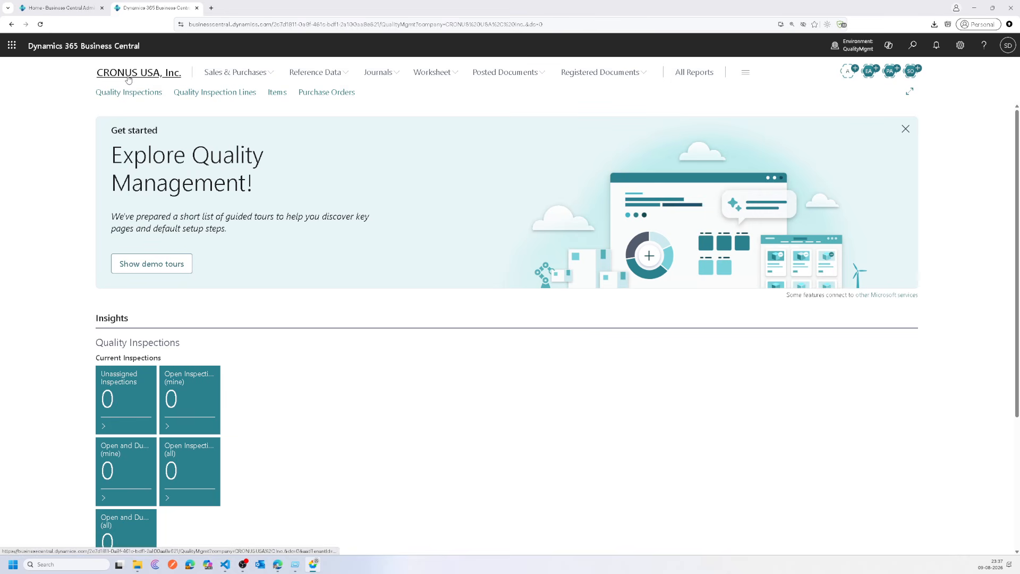
{"action": "scroll", "coordinate": [339, 279], "scroll_direction": "down", "scroll_amount": 2}
{"action": "scroll", "coordinate": [338, 278], "scroll_direction": "up", "scroll_amount": 3}
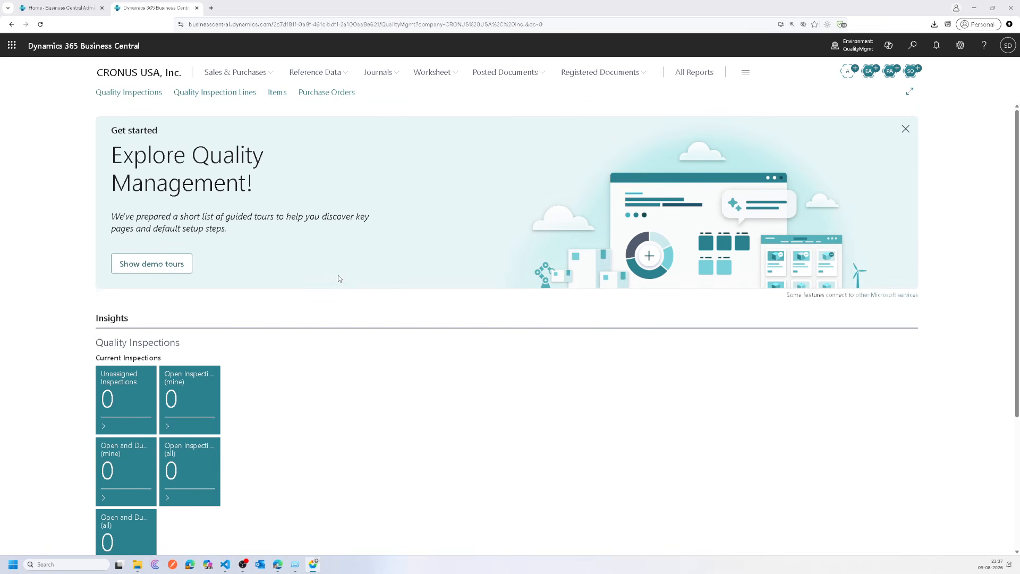
{"action": "left_click", "coordinate": [975, 11]}
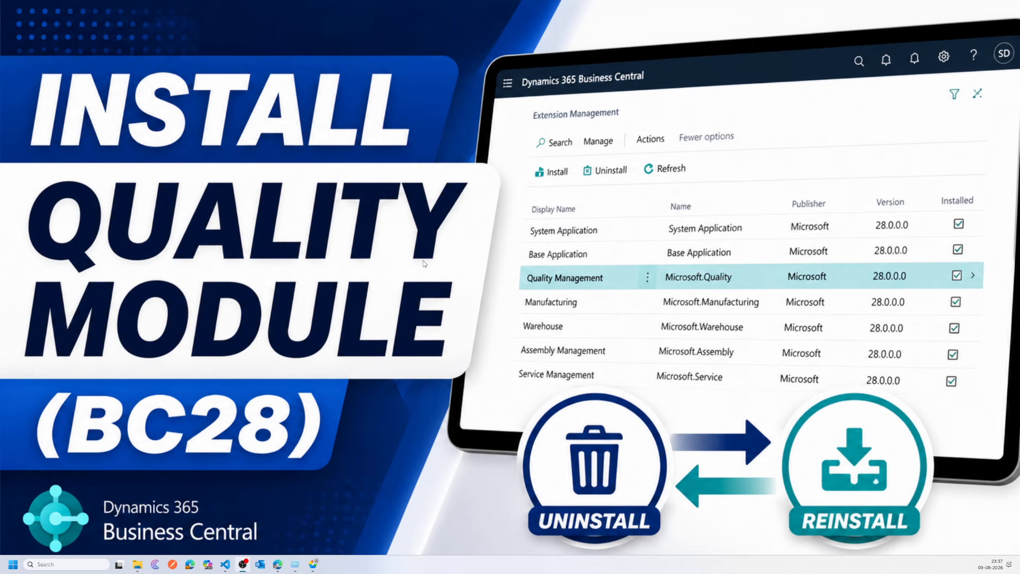